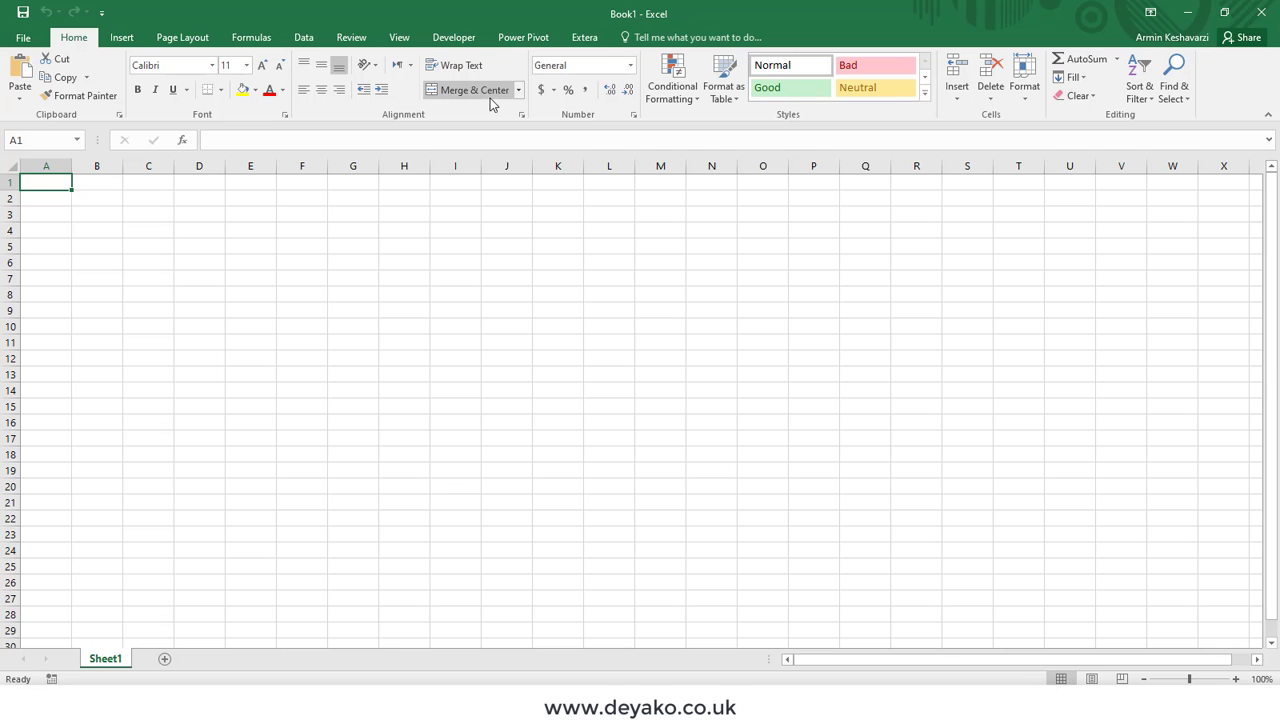
- Look over the Iris workbooks in the Excels folder in File Explorer and return to the blank workbook
{"action": "left_click", "coordinate": [215, 702]}
{"action": "left_click", "coordinate": [288, 657]}
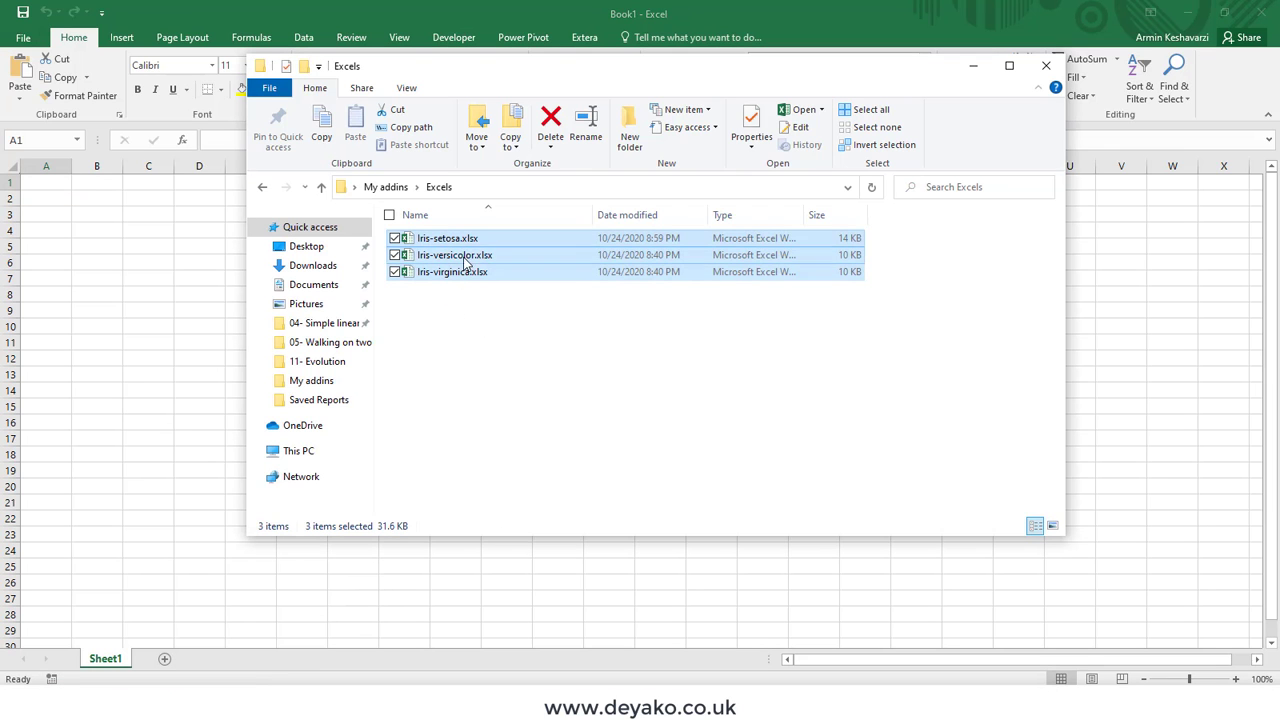
{"action": "left_click_drag", "start_coordinate": [462, 262], "coordinate": [139, 345]}
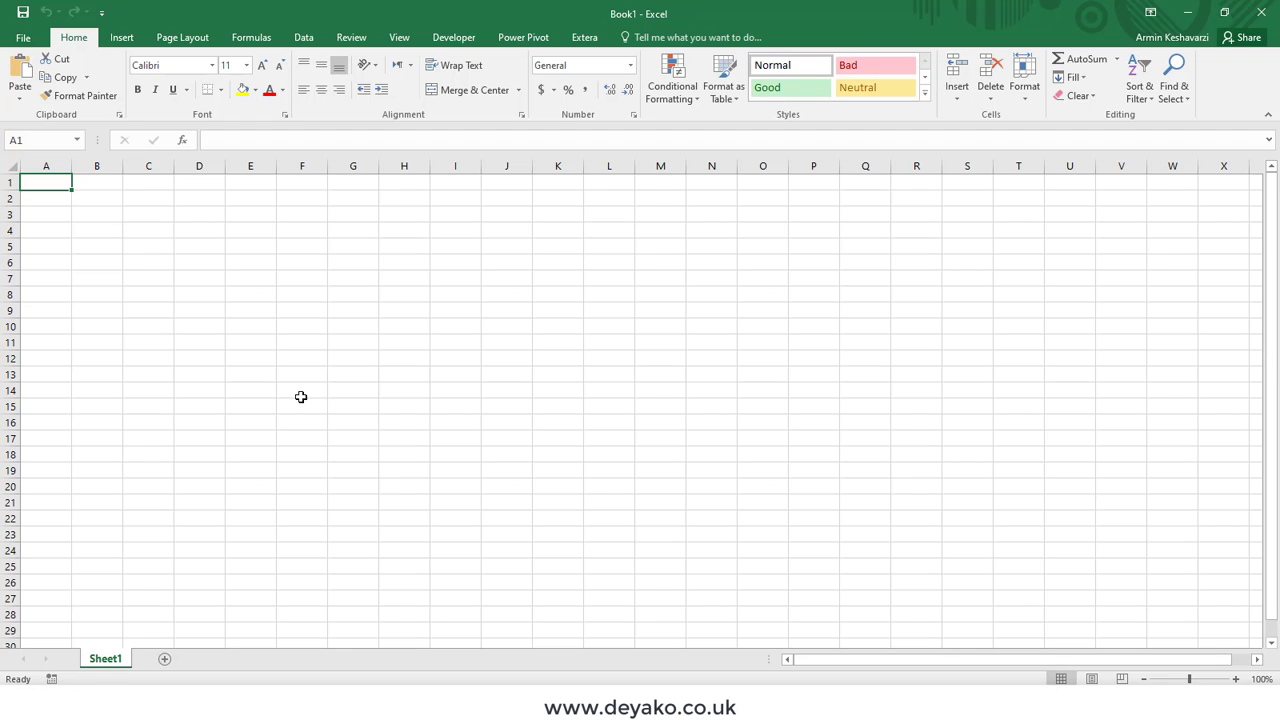
- Look through the built-in external data sources available for importing data
{"action": "left_click", "coordinate": [303, 37]}
{"action": "left_click", "coordinate": [121, 92]}
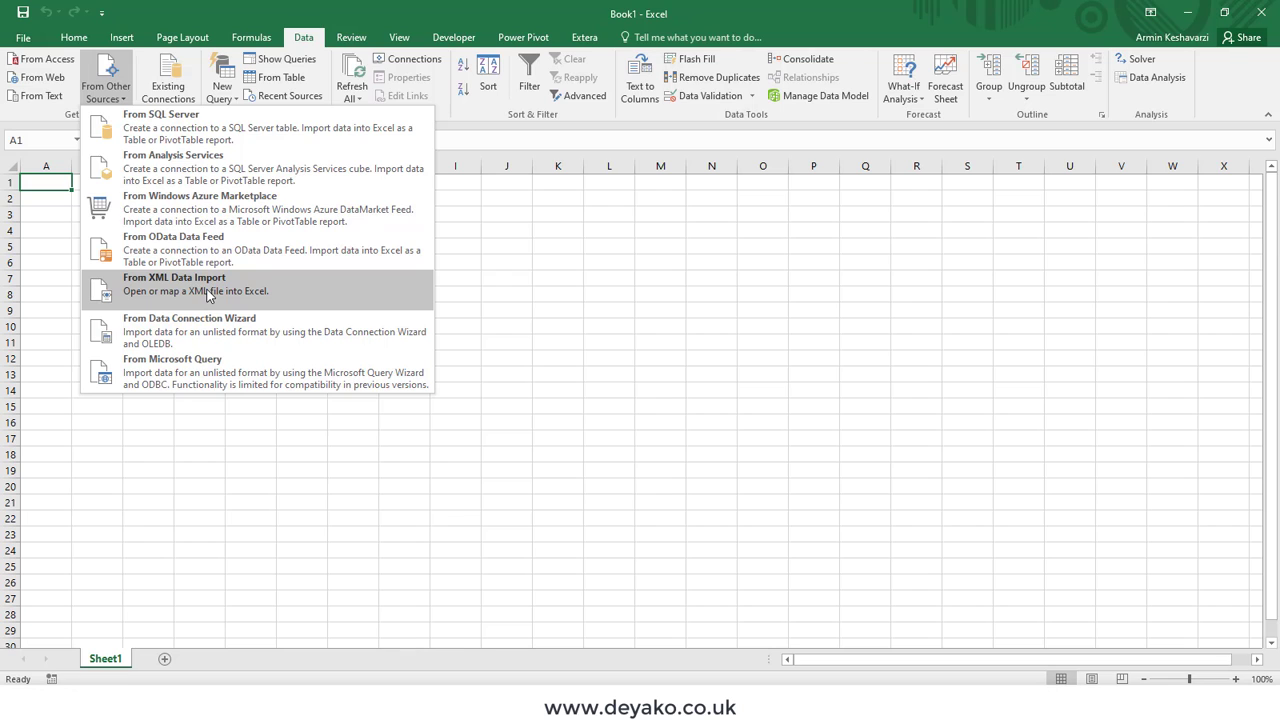
{"action": "left_click", "coordinate": [685, 265]}
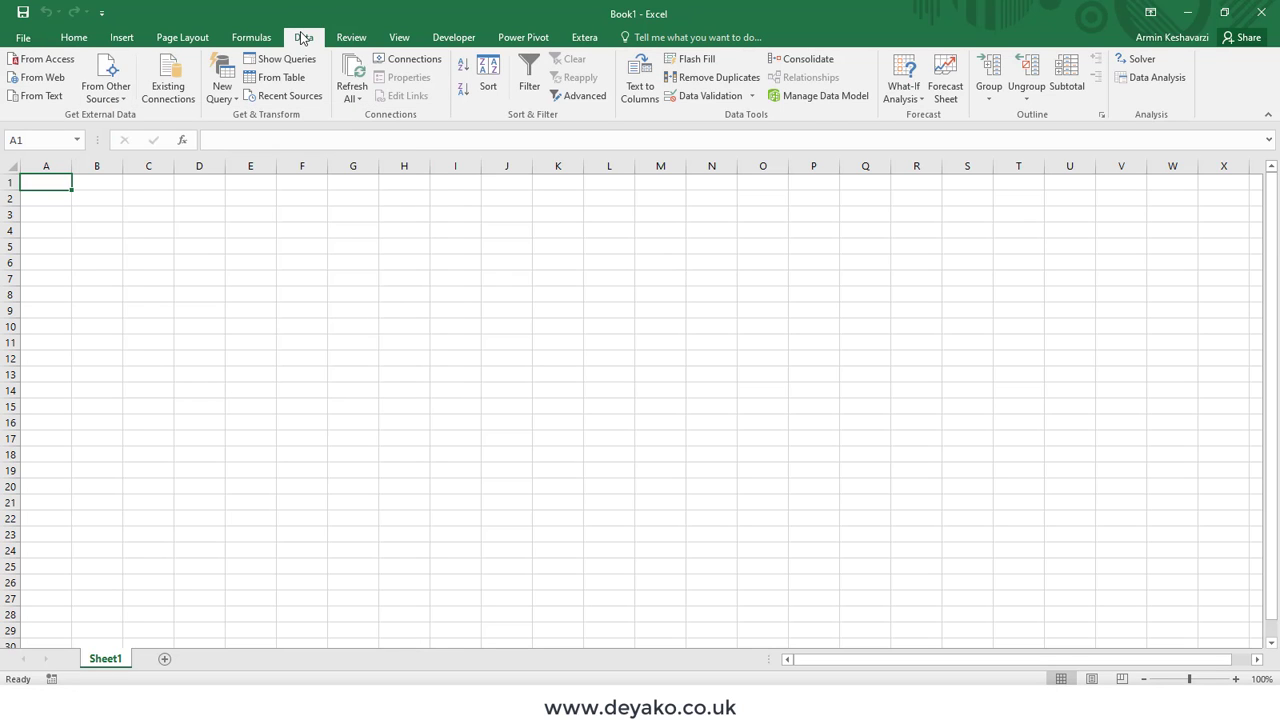
- Start the Extera add-in's One Excel import and choose Iris-setosa.xlsx from the Excels folder inside My addins
{"action": "left_click", "coordinate": [585, 37]}
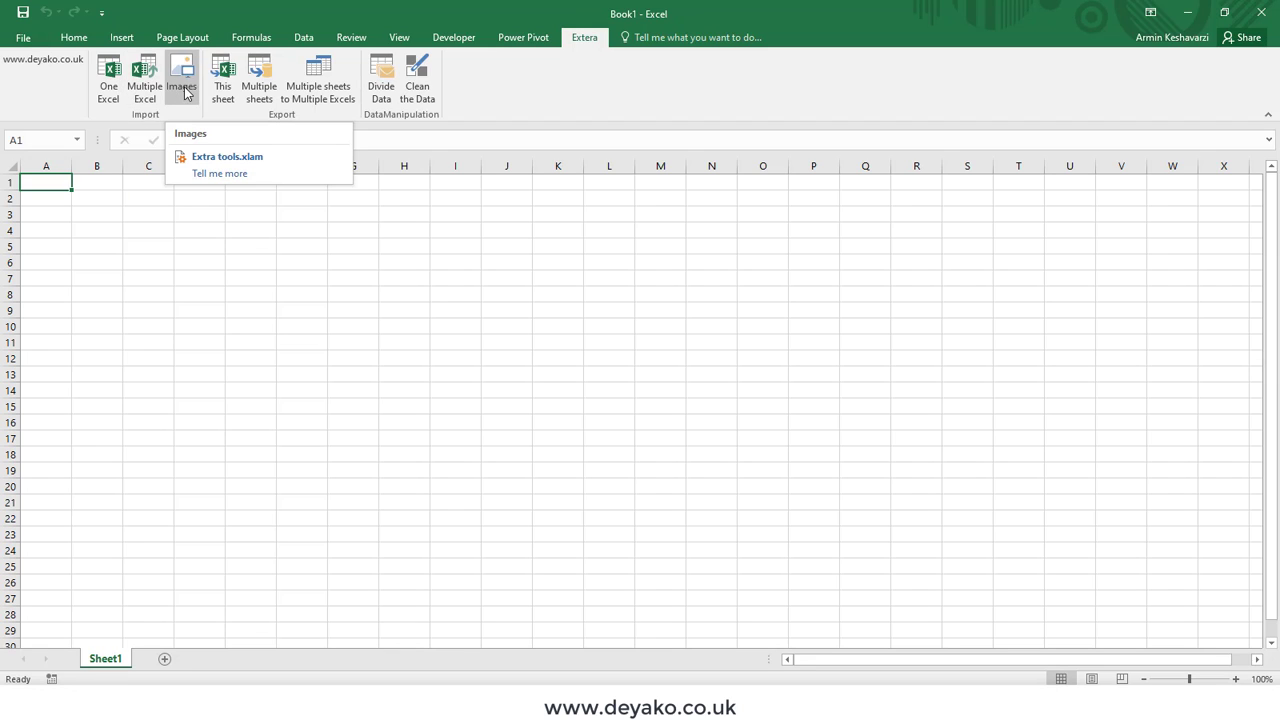
{"action": "left_click", "coordinate": [107, 88]}
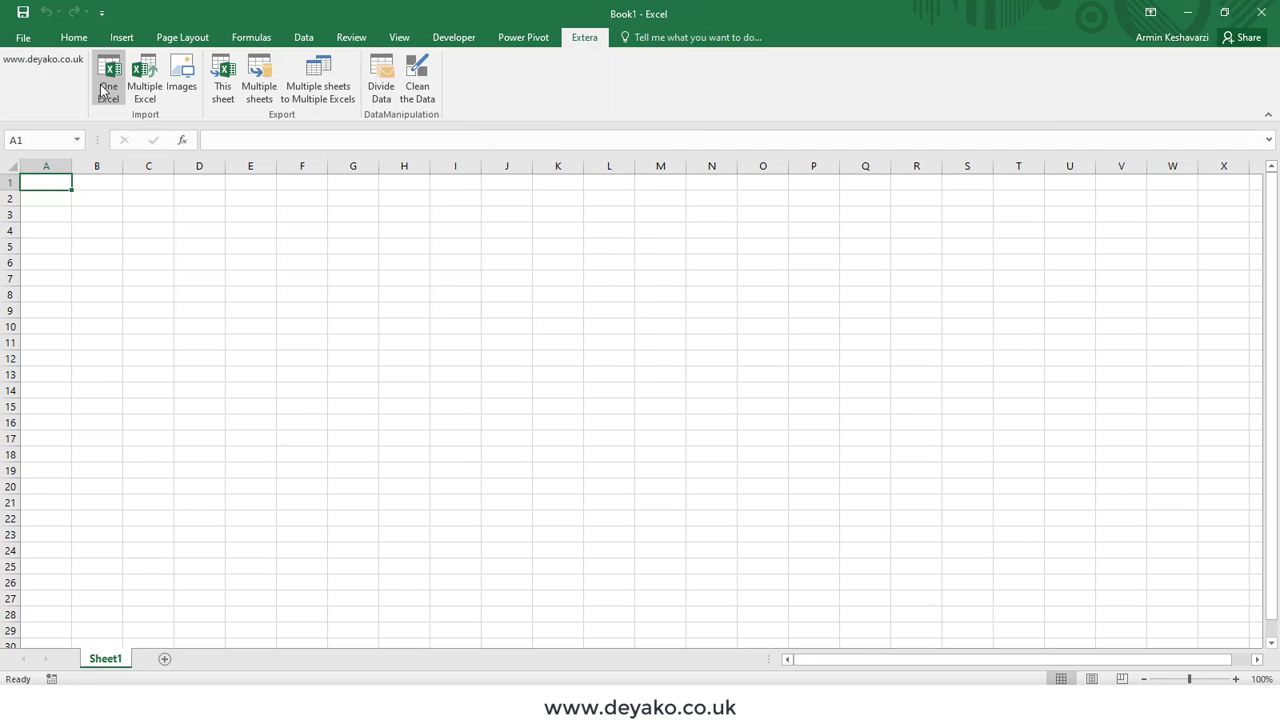
{"action": "left_click", "coordinate": [107, 92]}
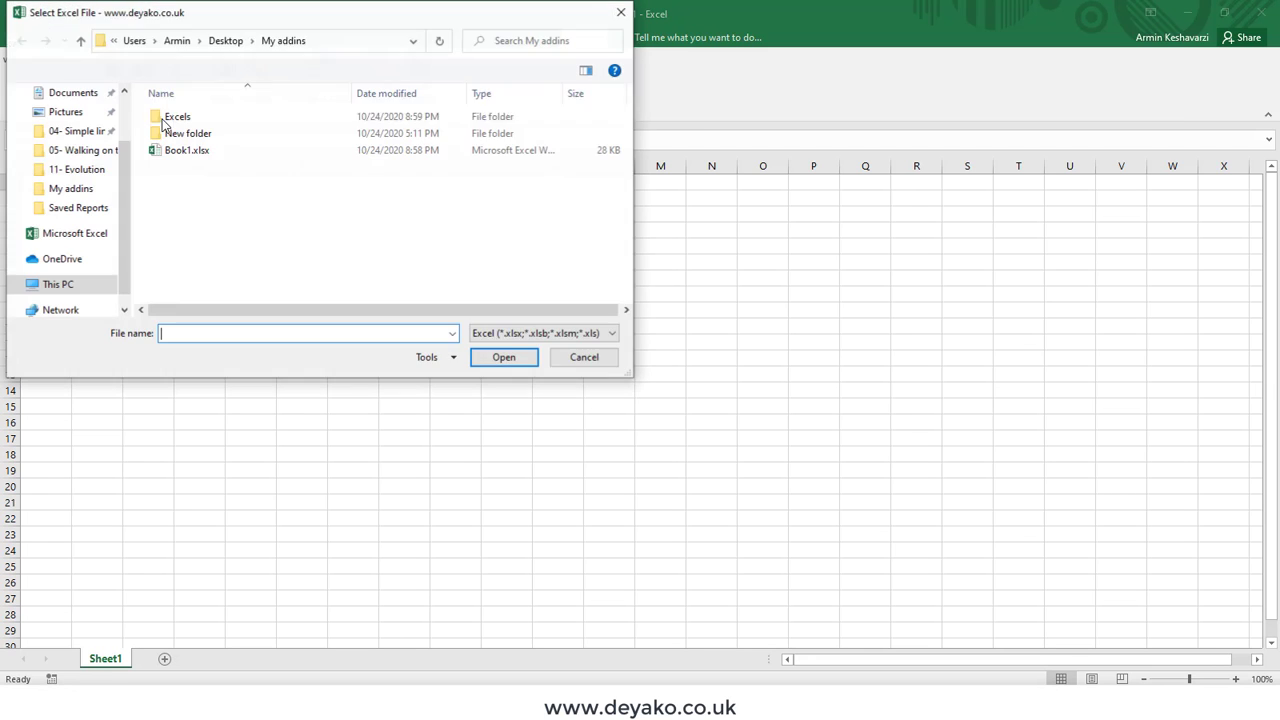
{"action": "left_click", "coordinate": [62, 192]}
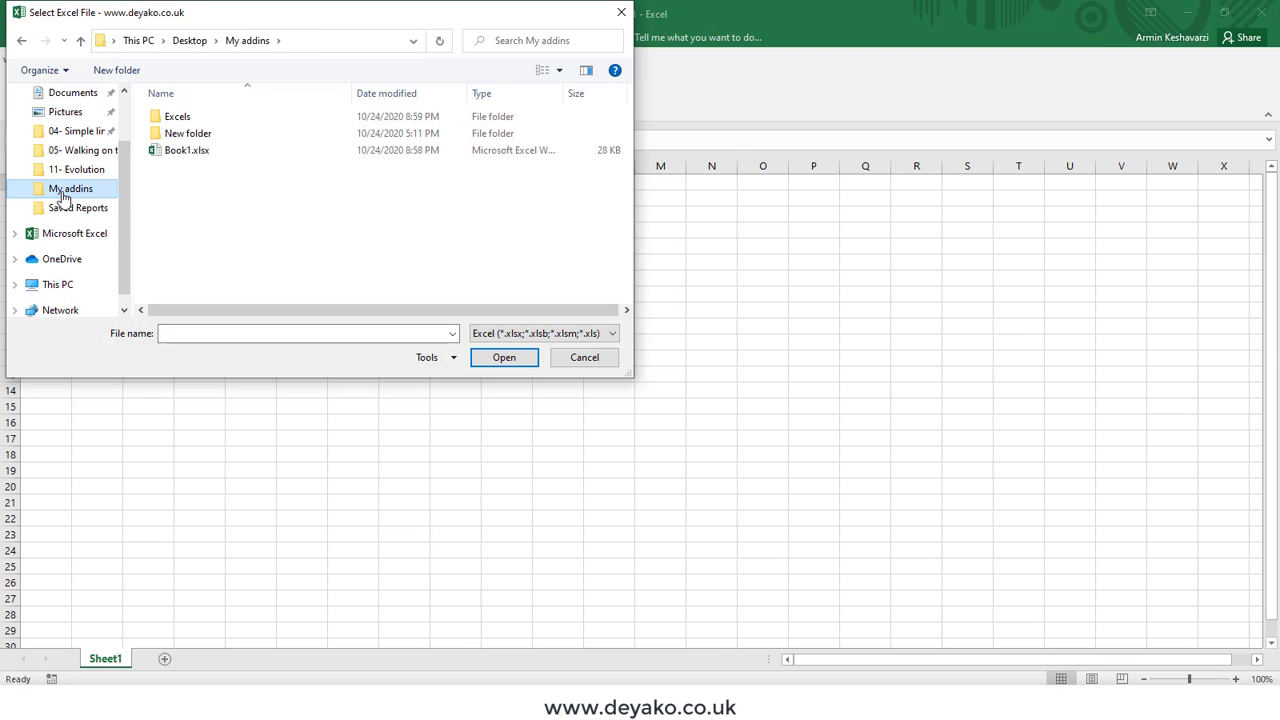
{"action": "left_click", "coordinate": [208, 118]}
{"action": "double_click", "coordinate": [208, 118]}
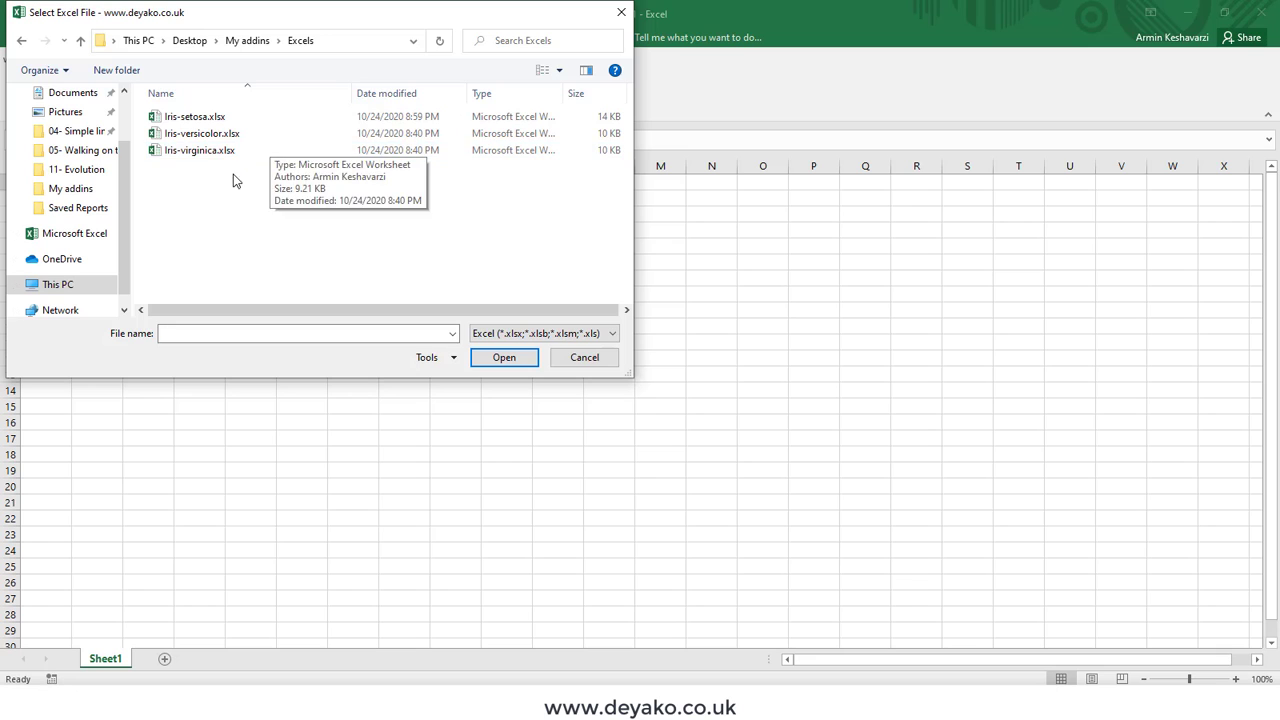
{"action": "left_click", "coordinate": [220, 117]}
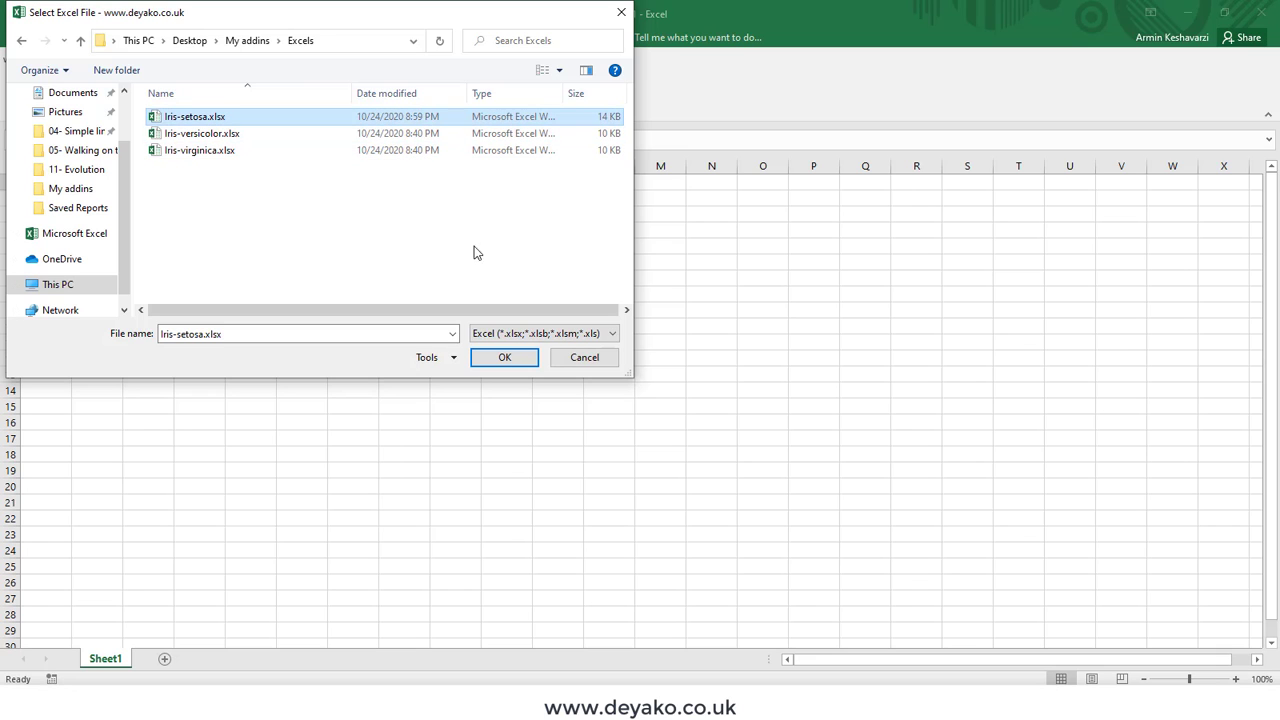
{"action": "left_click", "coordinate": [515, 359]}
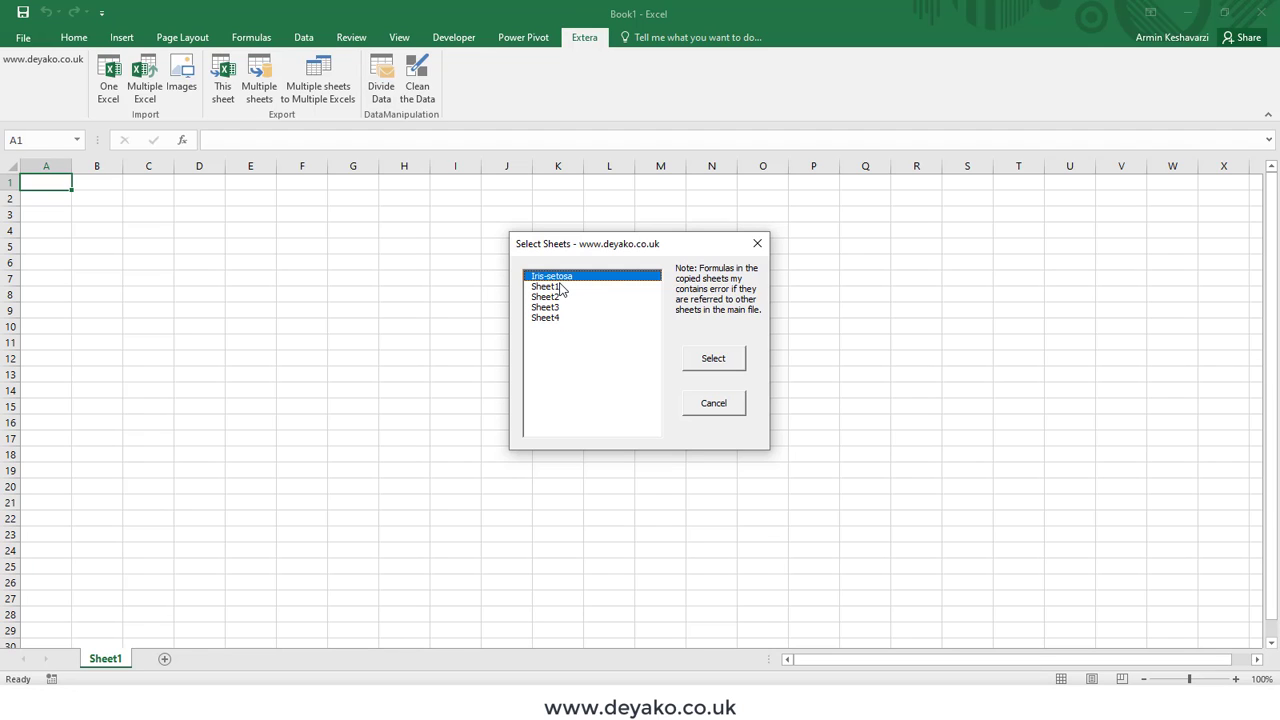
- Import only Sheet1, Sheet2 and Sheet3 from the chosen workbook, leaving out Iris-setosa
{"action": "left_click", "coordinate": [562, 288]}
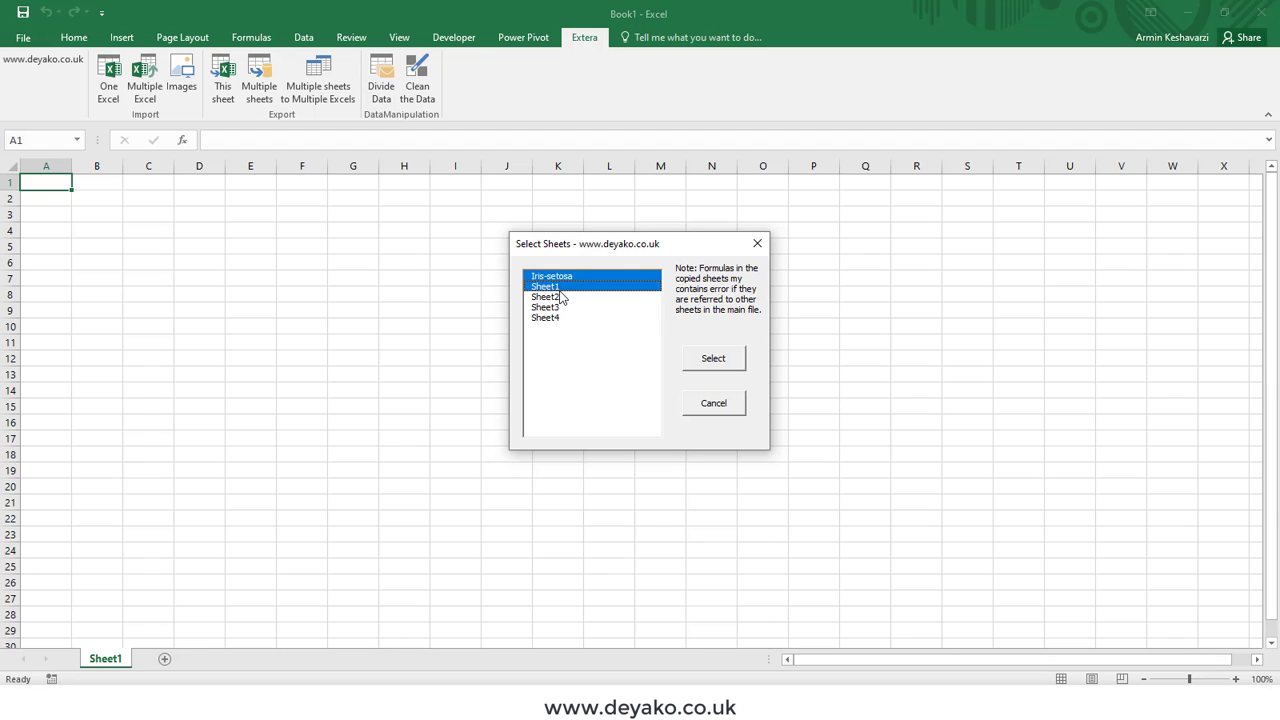
{"action": "left_click", "coordinate": [560, 297]}
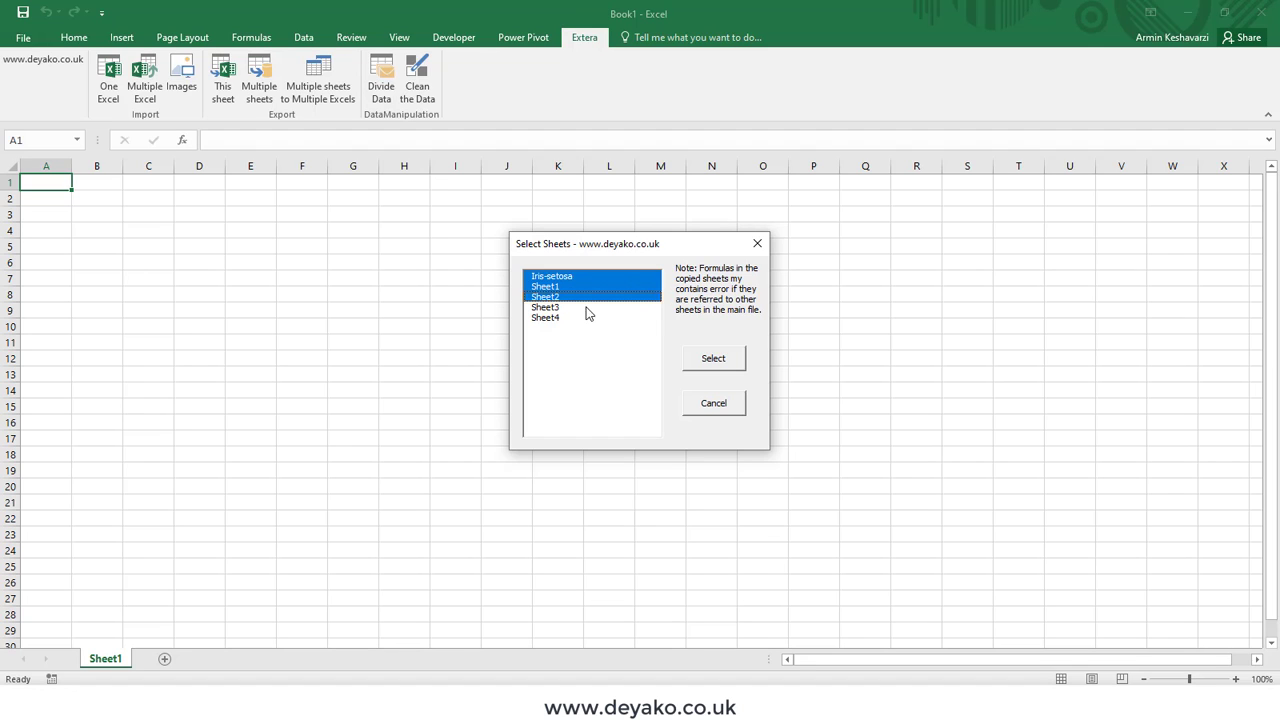
{"action": "left_click", "coordinate": [588, 278]}
{"action": "left_click", "coordinate": [586, 308]}
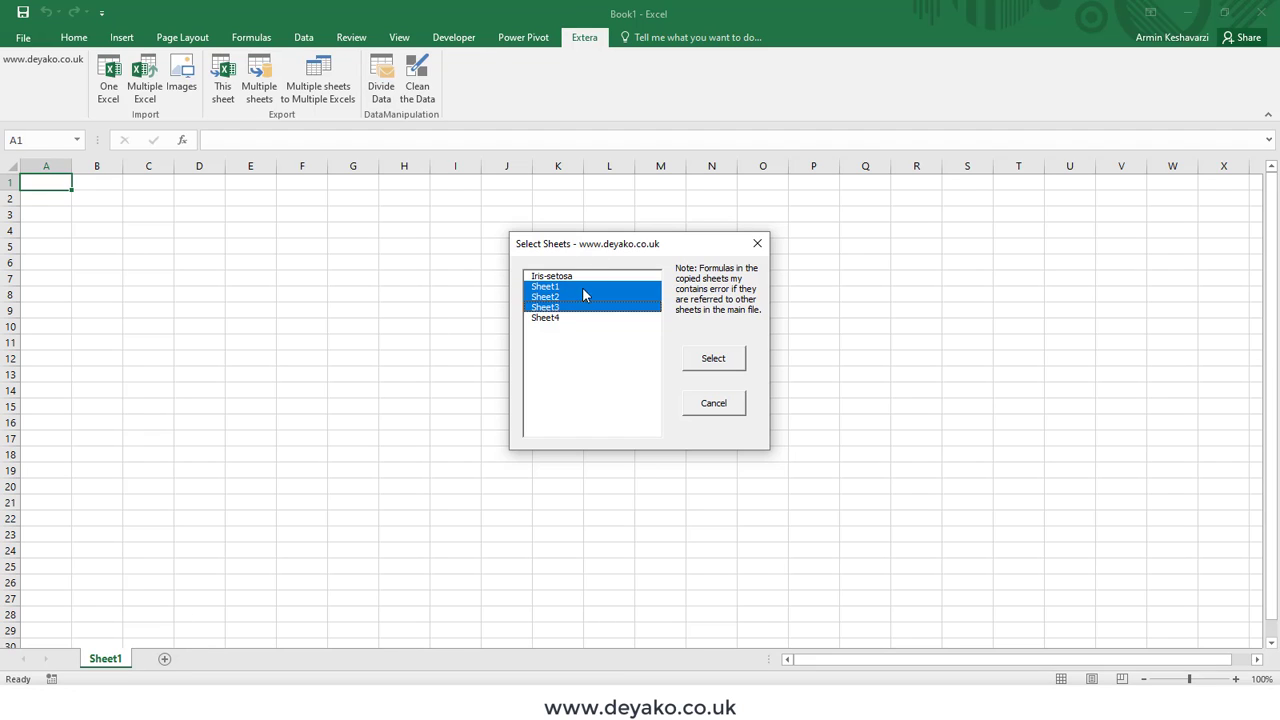
{"action": "left_click", "coordinate": [725, 360]}
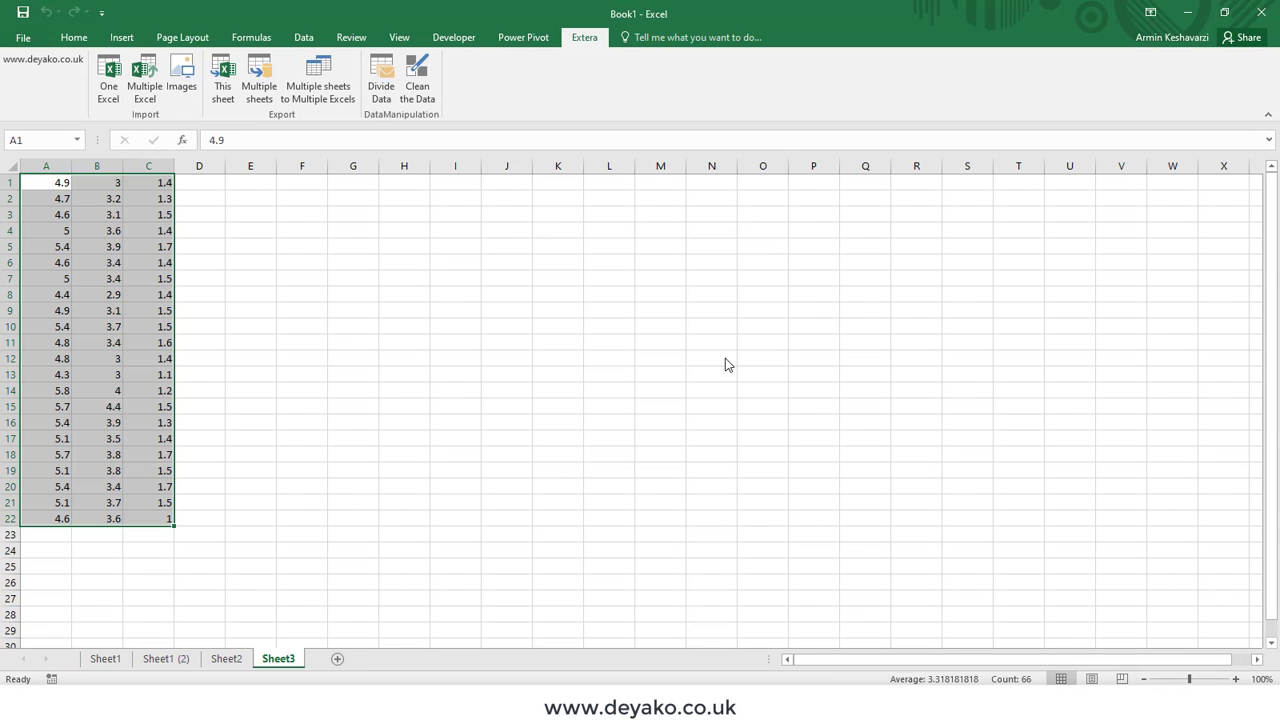
- Look through the contents of the imported sheets and the original Sheet1
{"action": "left_click", "coordinate": [163, 660]}
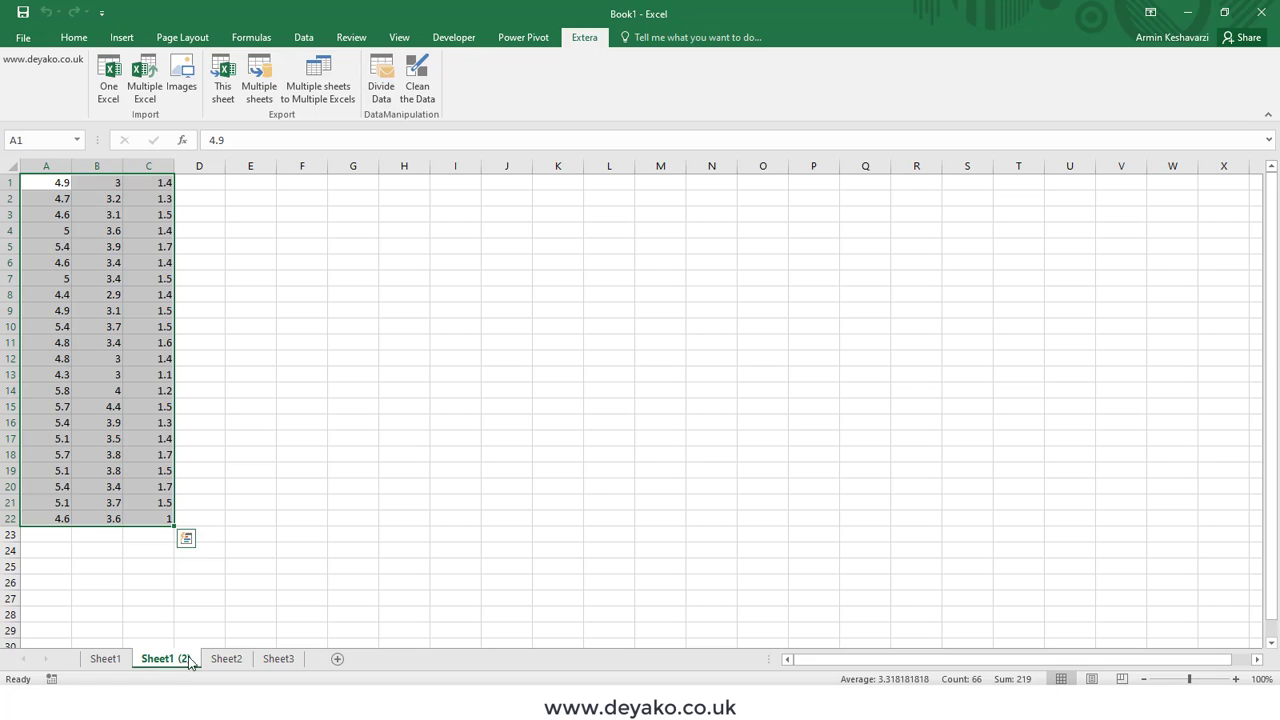
{"action": "left_click", "coordinate": [218, 659]}
{"action": "left_click", "coordinate": [274, 662]}
{"action": "left_click", "coordinate": [160, 660]}
{"action": "left_click", "coordinate": [106, 659]}
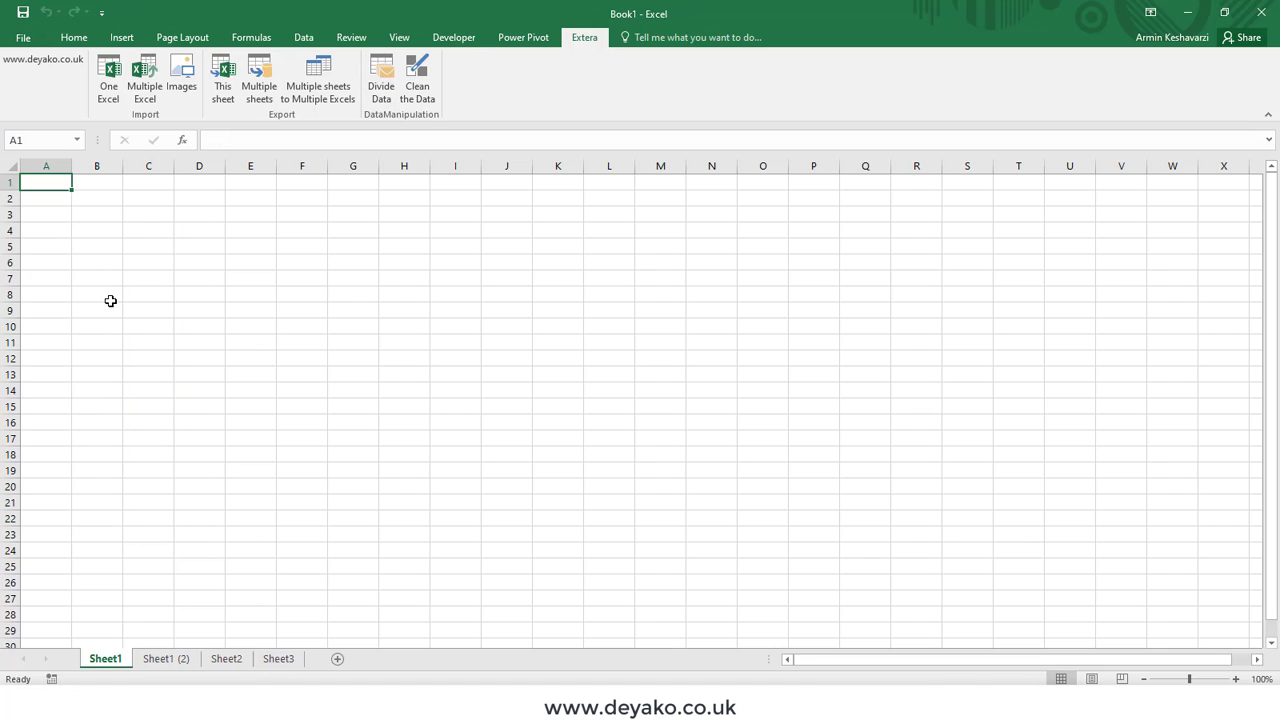
- Compare the original Sheet1 with the imported Sheet1 (2), examining the sheet name and the data
{"action": "left_click", "coordinate": [158, 662]}
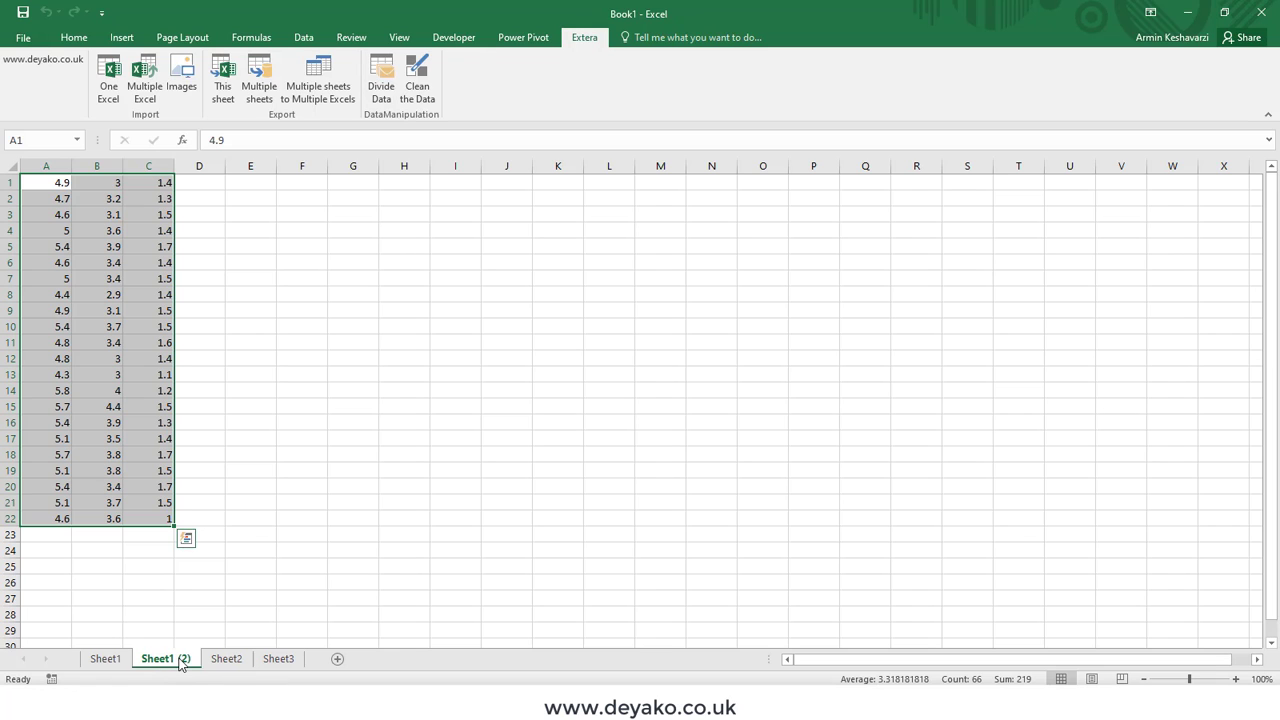
{"action": "left_click", "coordinate": [114, 664]}
{"action": "left_click", "coordinate": [145, 664]}
{"action": "left_click", "coordinate": [115, 664]}
{"action": "left_click", "coordinate": [150, 664]}
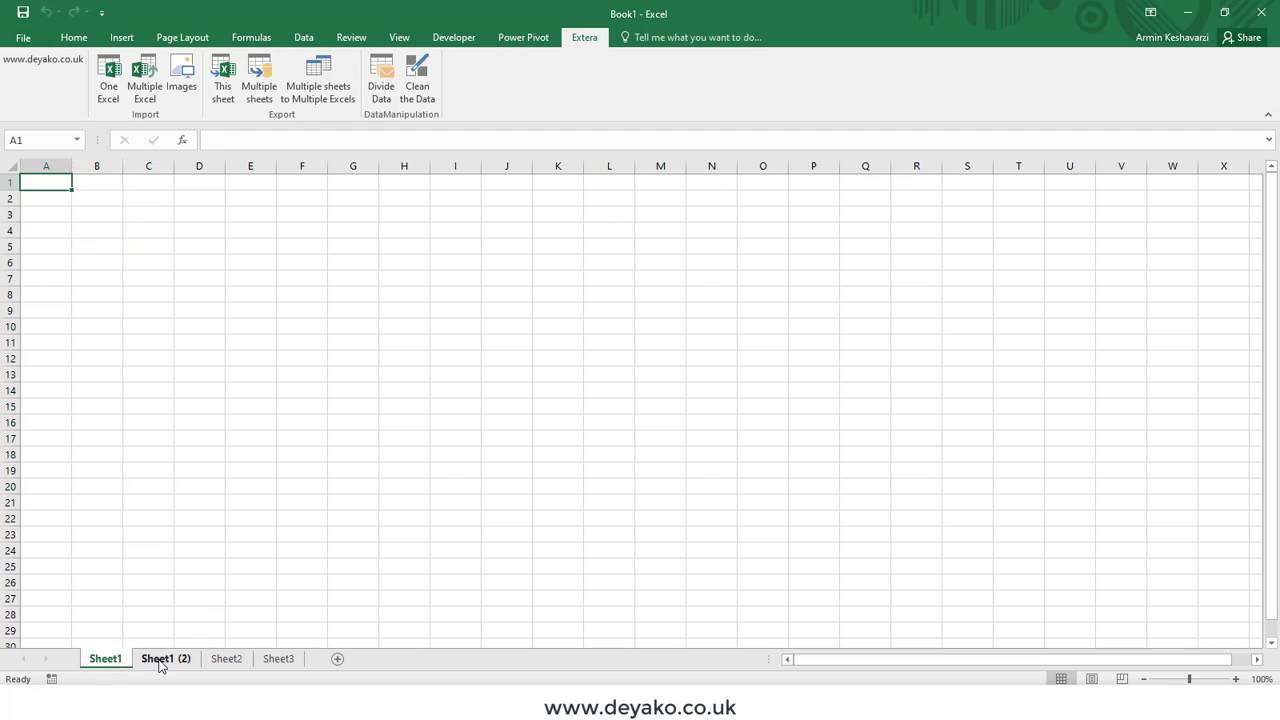
{"action": "left_click", "coordinate": [126, 664]}
{"action": "left_click", "coordinate": [155, 661]}
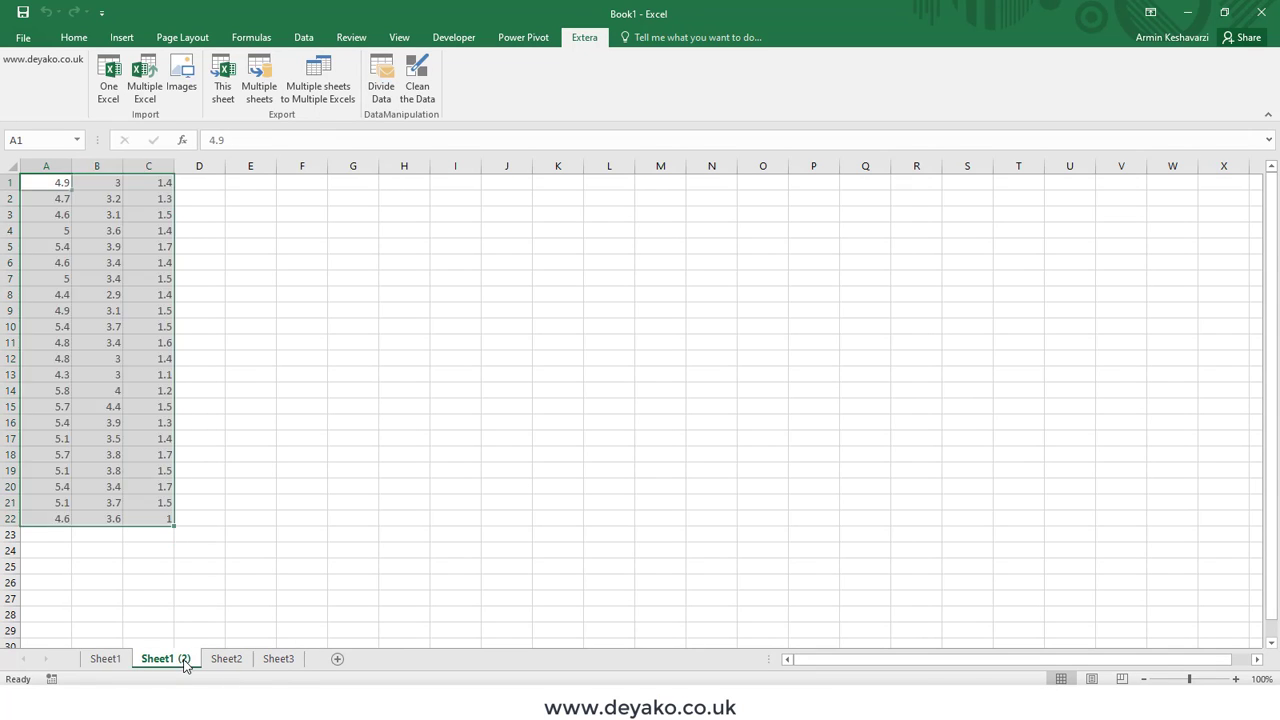
{"action": "left_click", "coordinate": [106, 661]}
{"action": "left_click", "coordinate": [152, 661]}
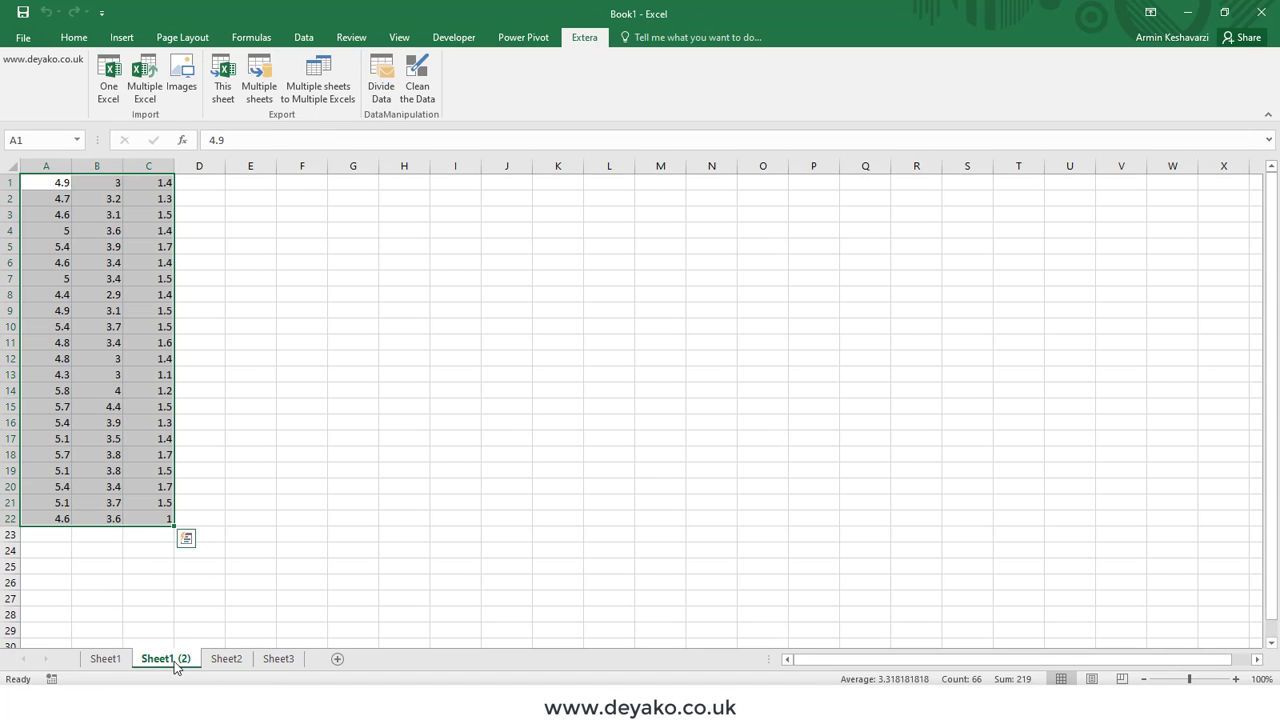
{"action": "double_click", "coordinate": [154, 661]}
{"action": "left_click", "coordinate": [157, 660]}
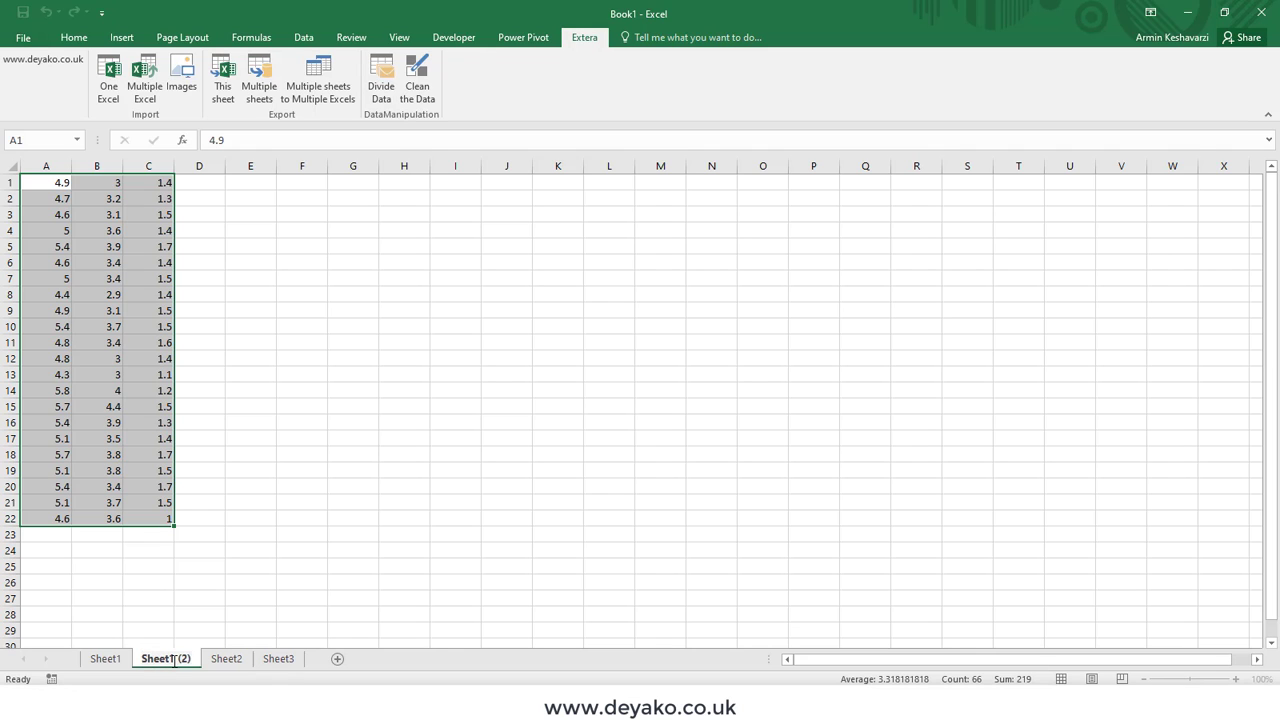
{"action": "left_click_drag", "start_coordinate": [175, 659], "coordinate": [193, 659]}
{"action": "left_click", "coordinate": [171, 600]}
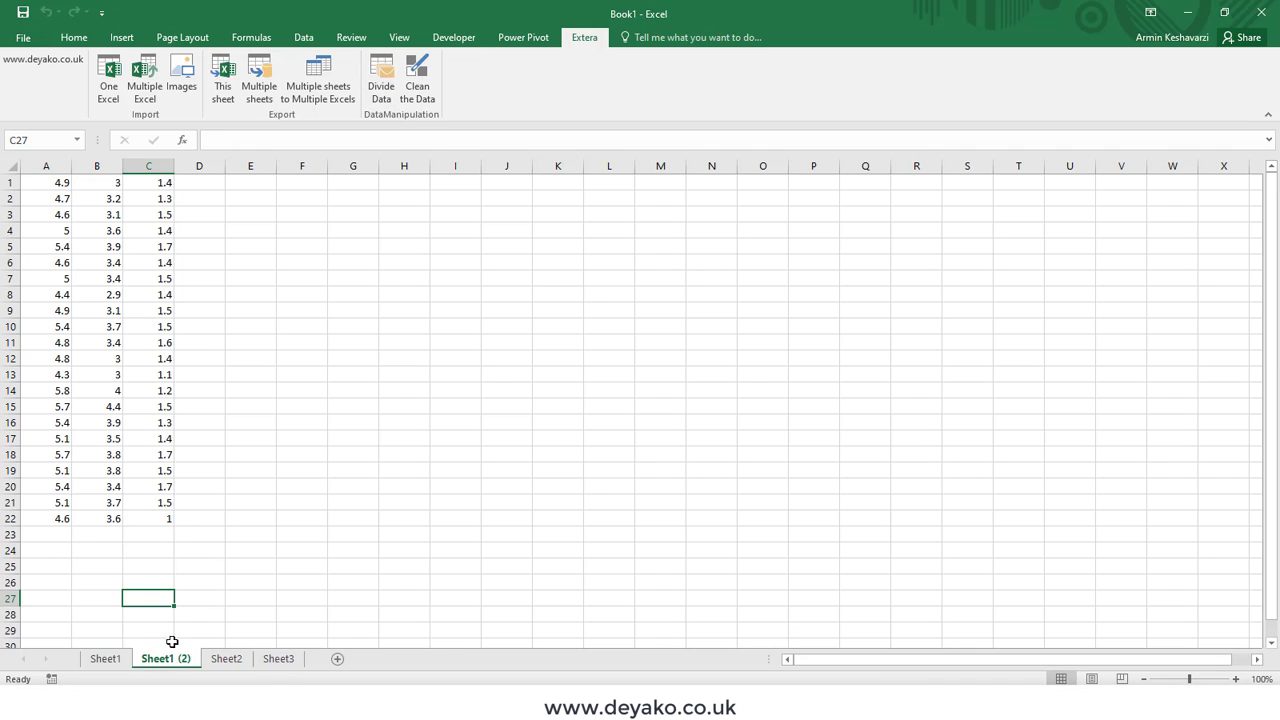
{"action": "left_click", "coordinate": [105, 660]}
{"action": "left_click", "coordinate": [152, 664]}
- Delete the imported sheets Sheet1 (2), Sheet2 and Sheet3 from the workbook
{"action": "right_click", "coordinate": [177, 661]}
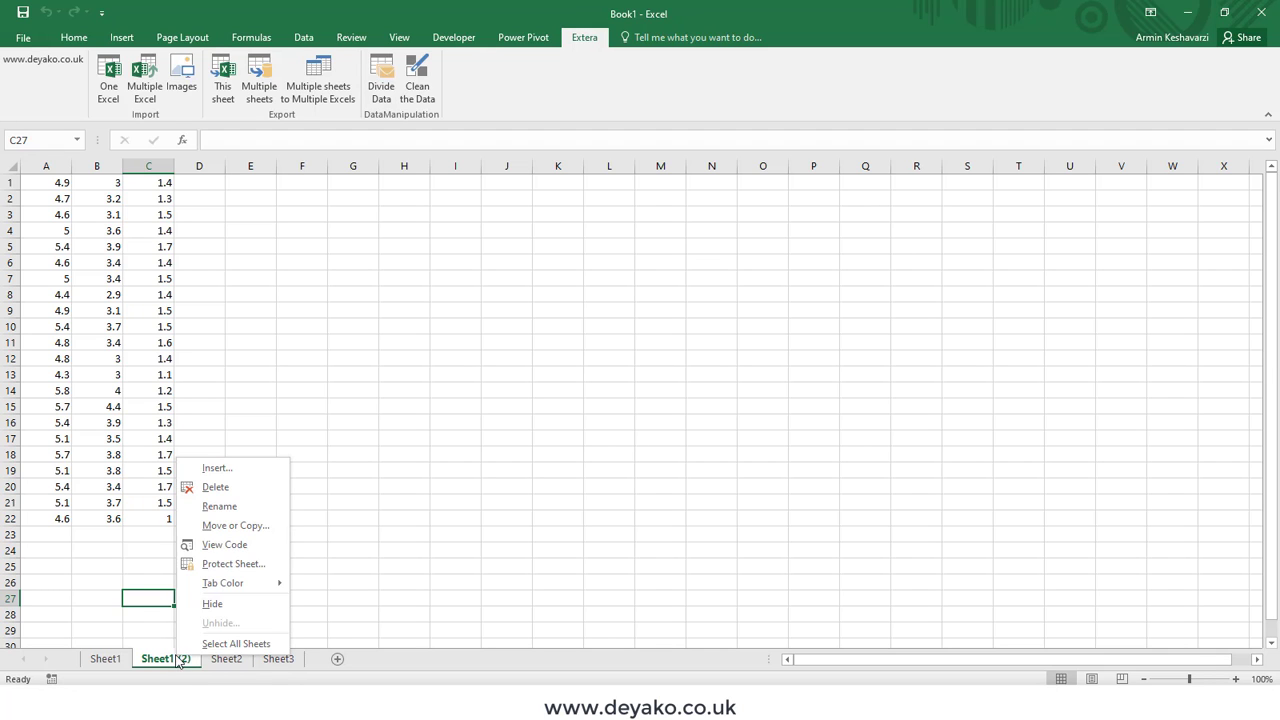
{"action": "left_click", "coordinate": [230, 487]}
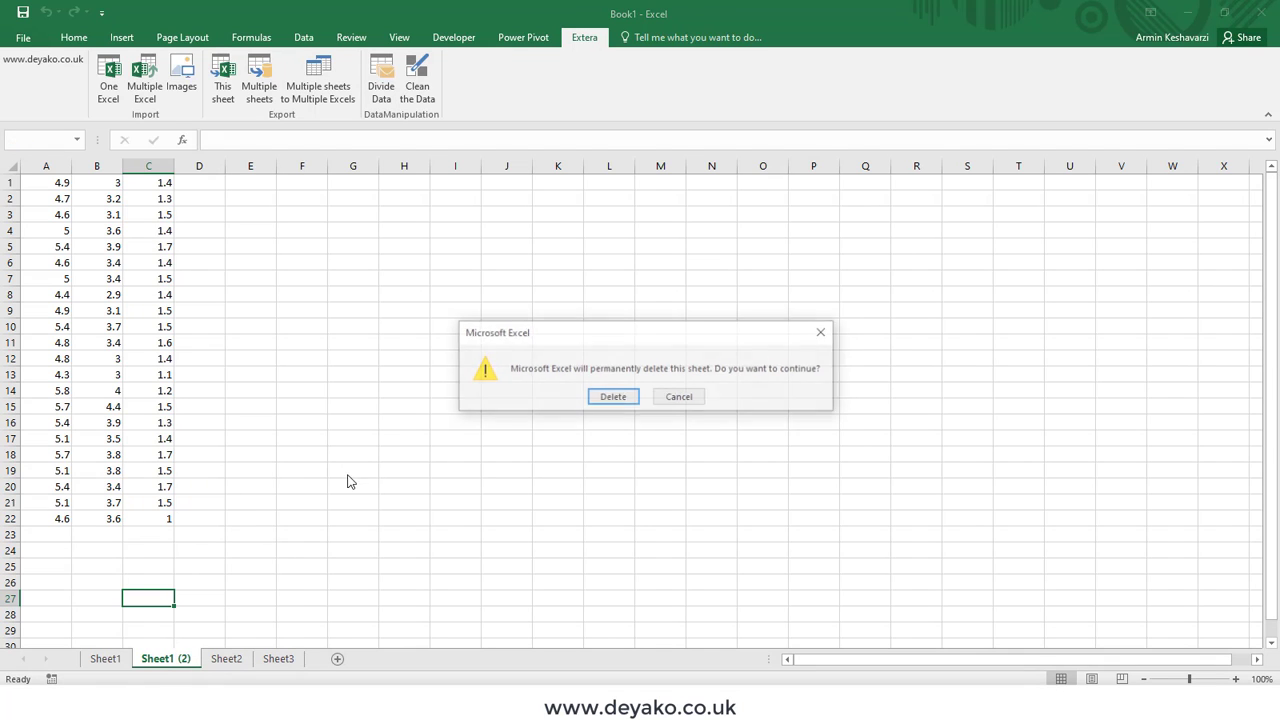
{"action": "left_click", "coordinate": [610, 398]}
{"action": "right_click", "coordinate": [148, 662]}
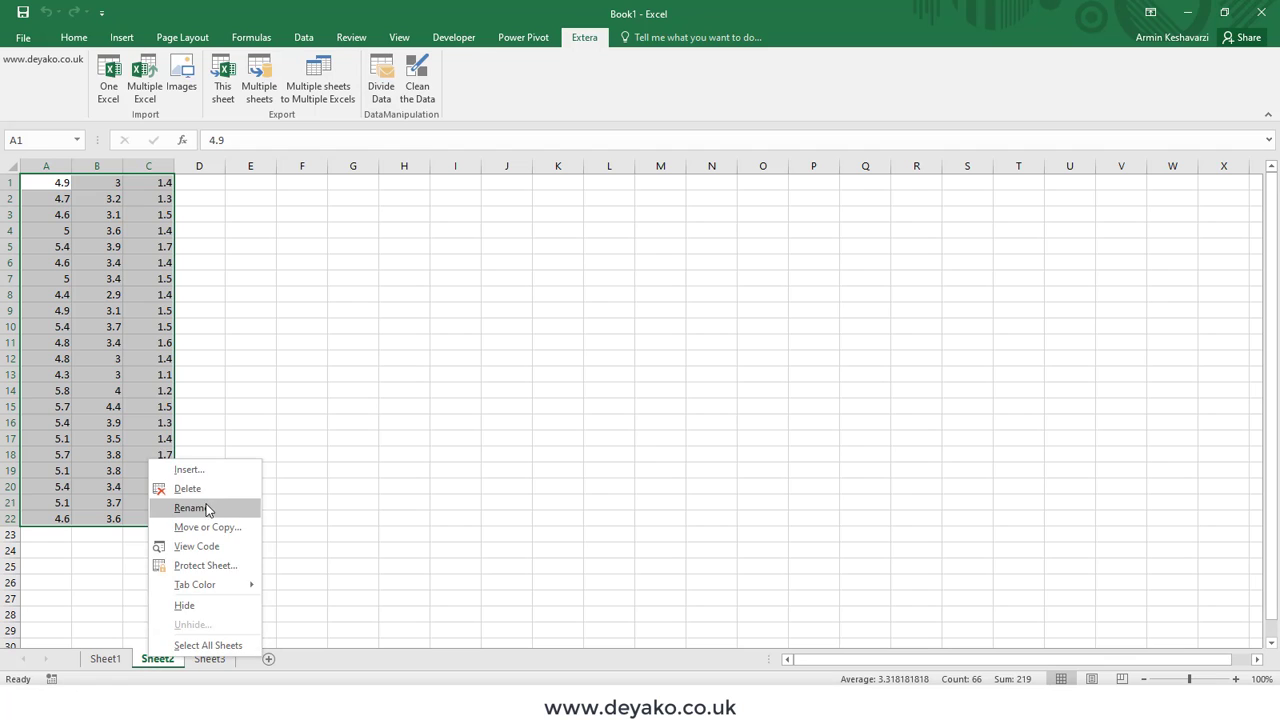
{"action": "left_click", "coordinate": [200, 490]}
{"action": "left_click", "coordinate": [626, 398]}
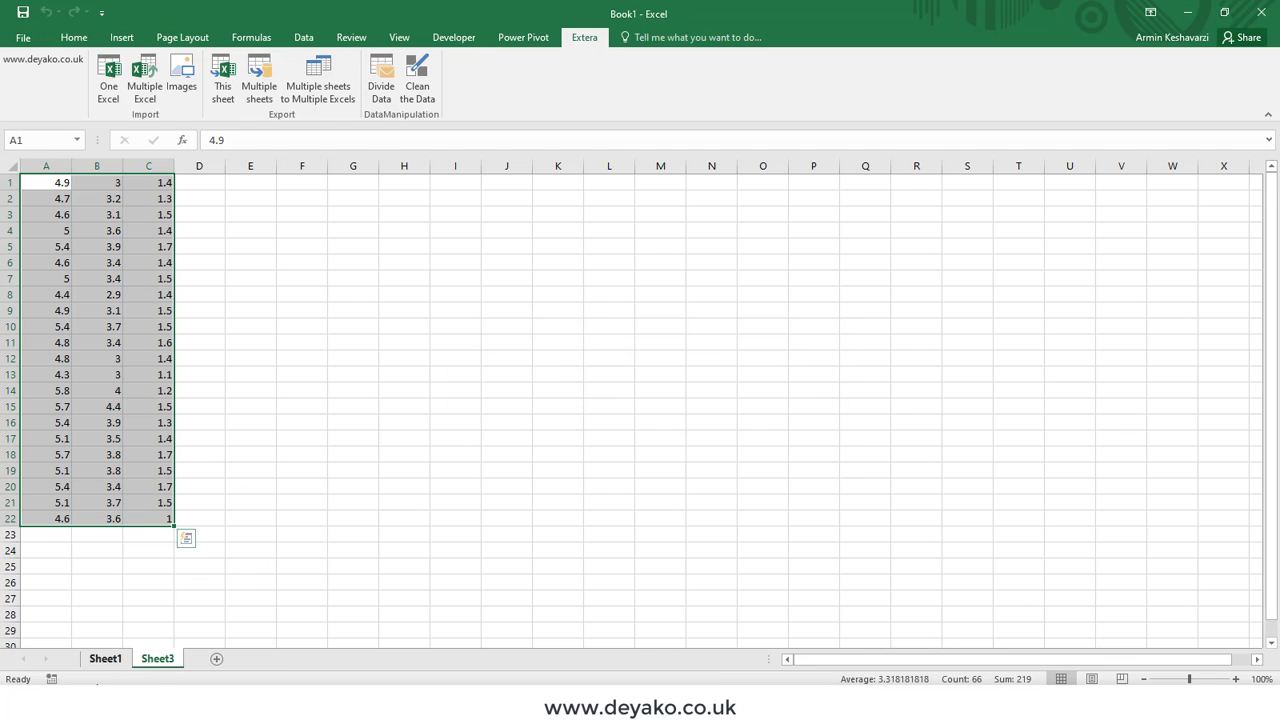
{"action": "right_click", "coordinate": [155, 662]}
{"action": "key", "text": "Escape"}
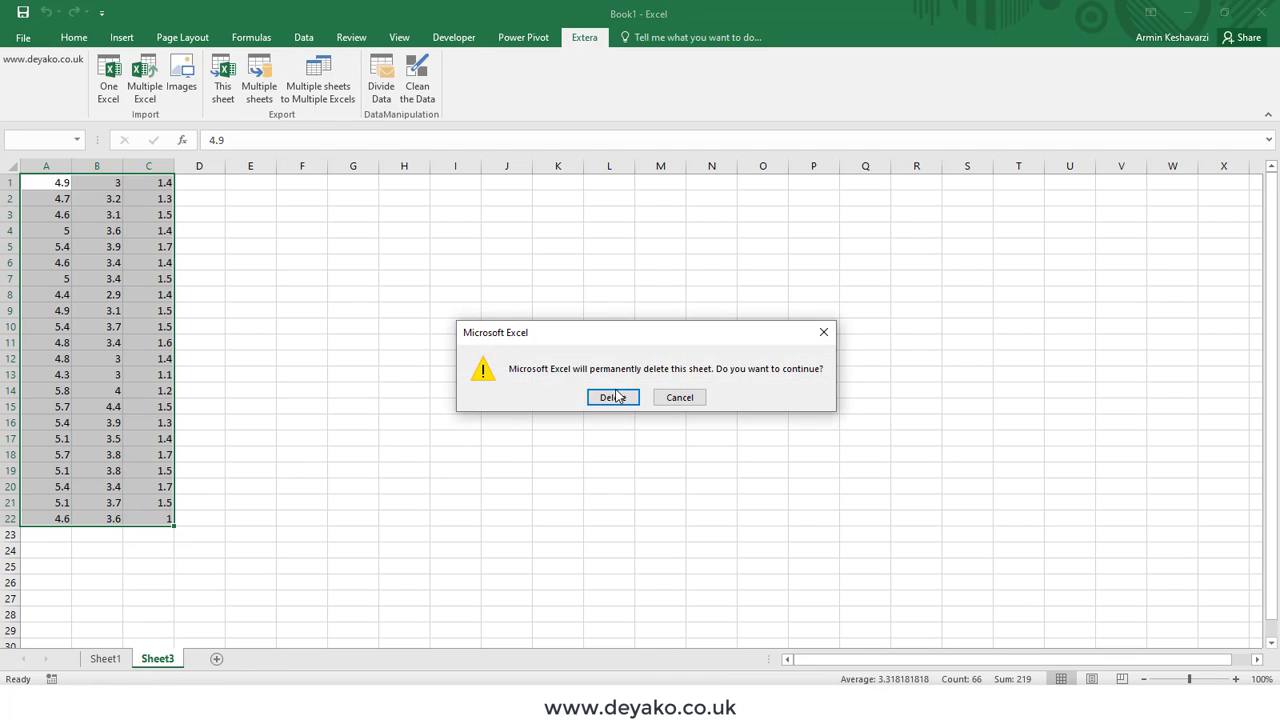
{"action": "left_click", "coordinate": [617, 398]}
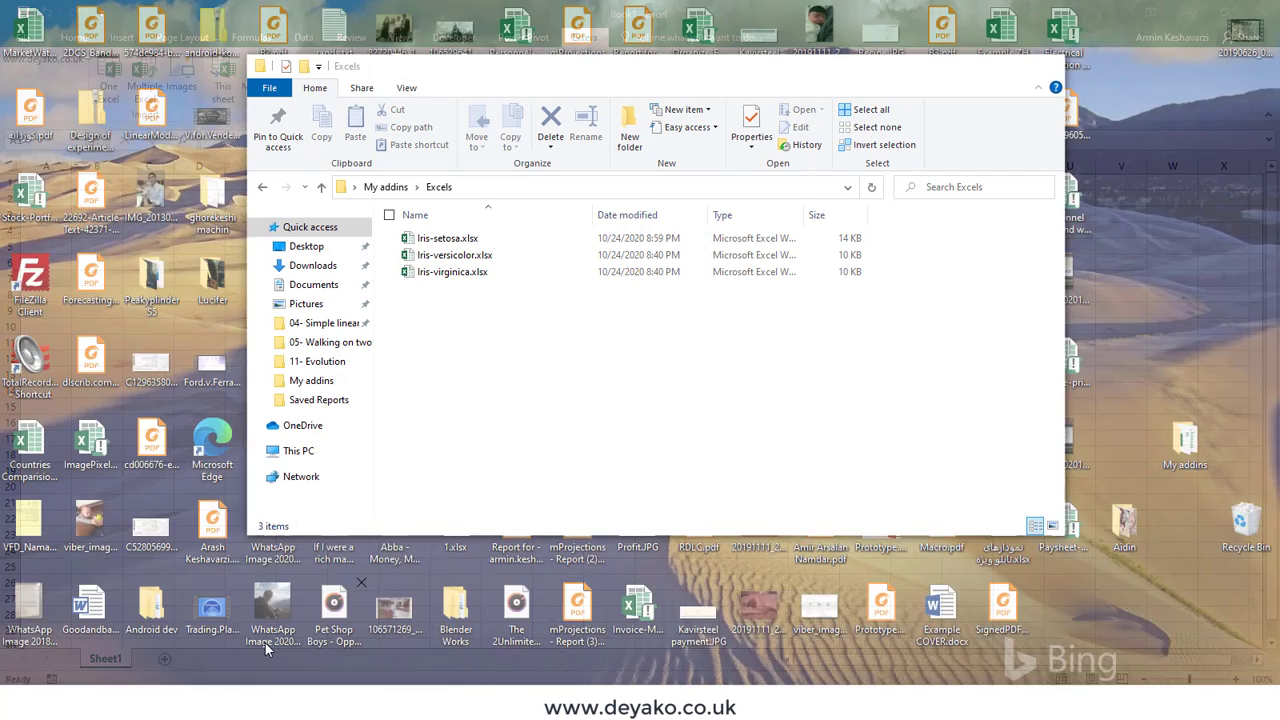
- Review the Iris workbooks in the Excels folder in File Explorer as sources for a multi-file import, and return to the workbook
{"action": "left_click", "coordinate": [265, 643]}
{"action": "left_click_drag", "start_coordinate": [489, 328], "coordinate": [580, 229]}
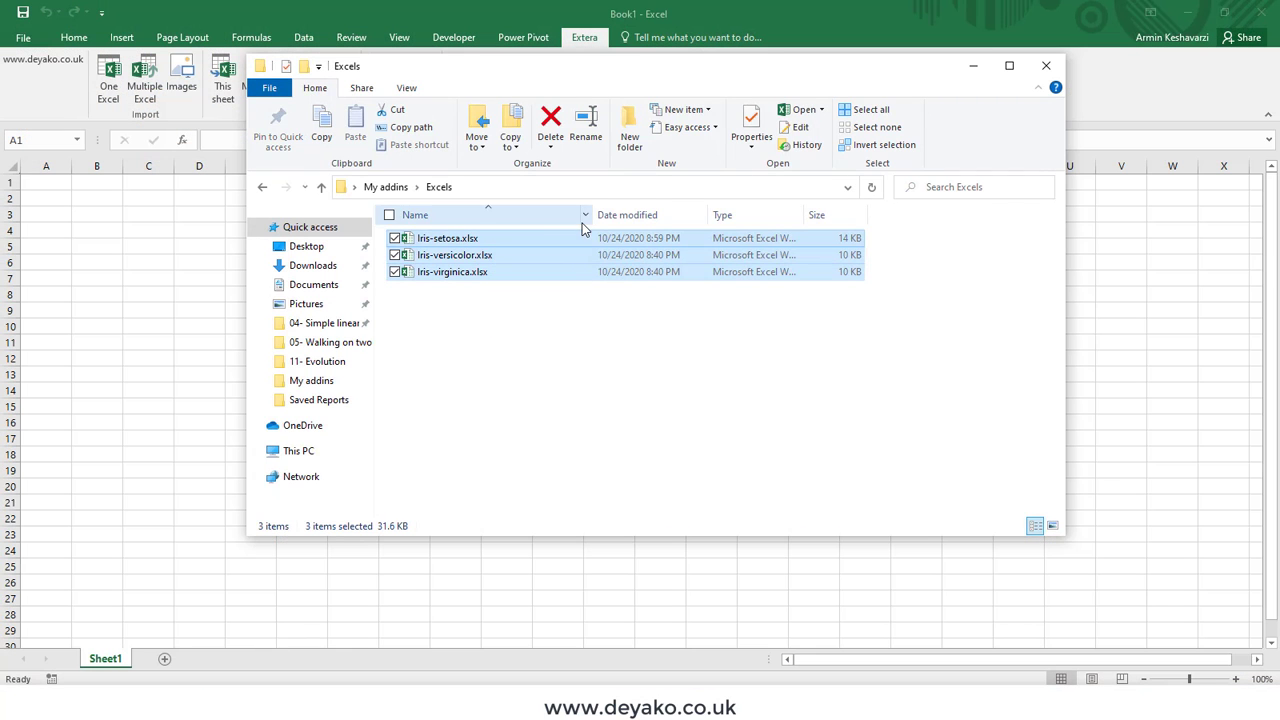
{"action": "left_click", "coordinate": [81, 251]}
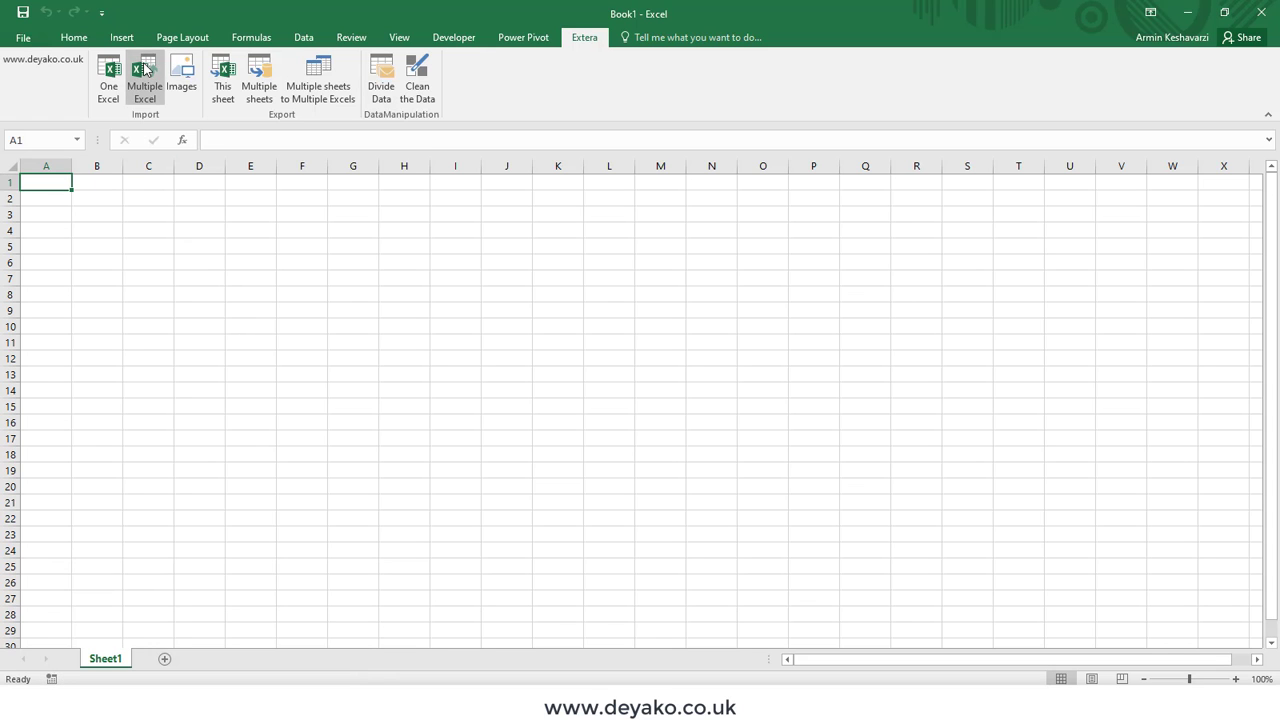
{"action": "left_click", "coordinate": [329, 646]}
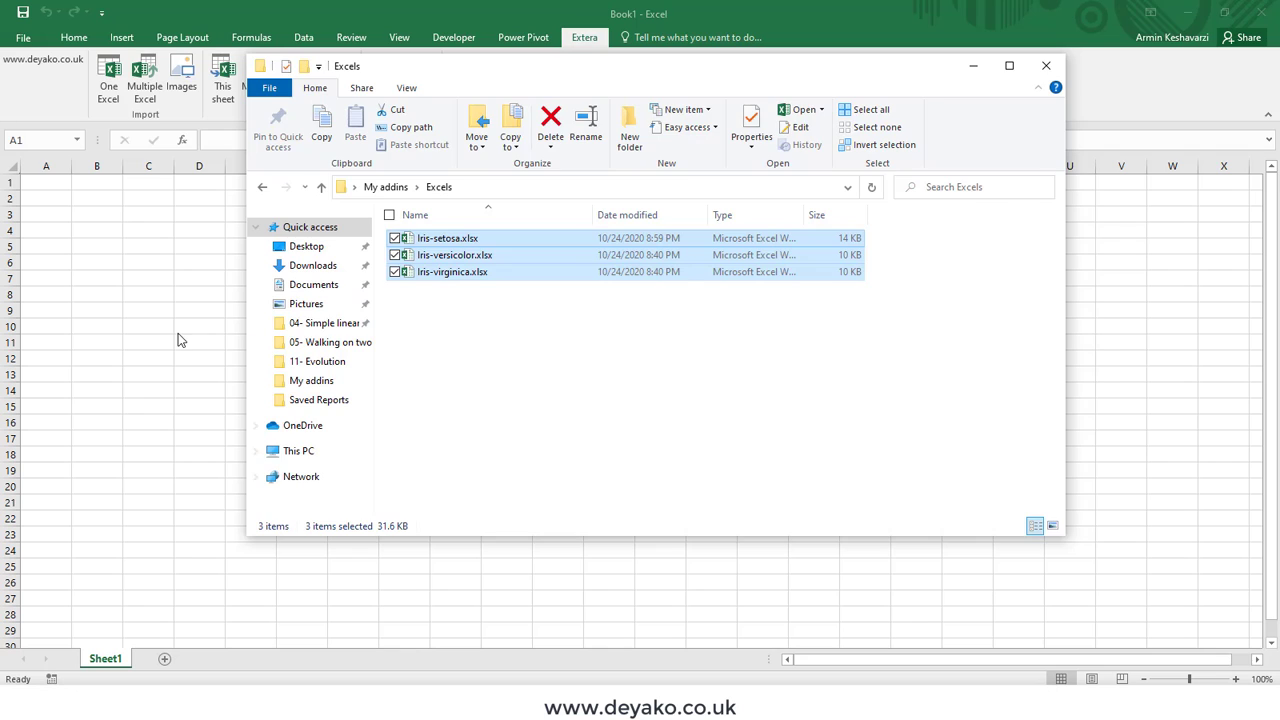
{"action": "left_click", "coordinate": [62, 110]}
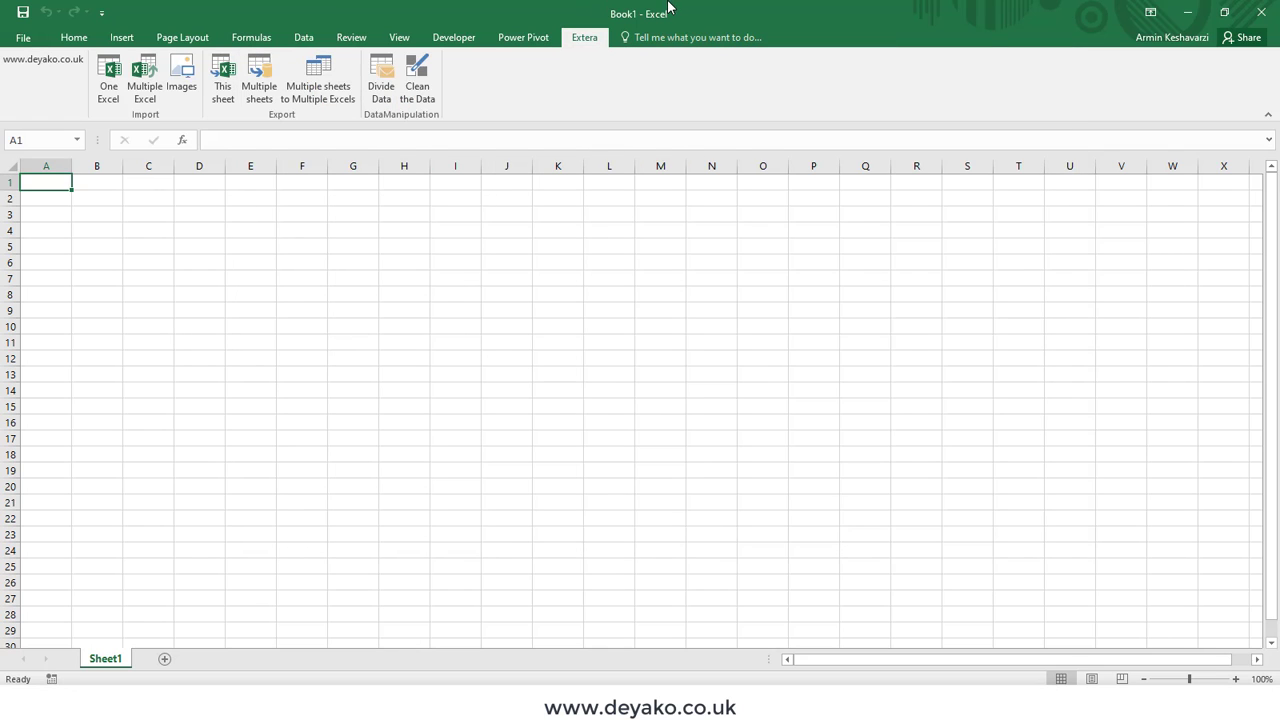
- Start the Extera import of multiple Excel files and choose the Excels folder inside My addins as the source
{"action": "left_click", "coordinate": [152, 80]}
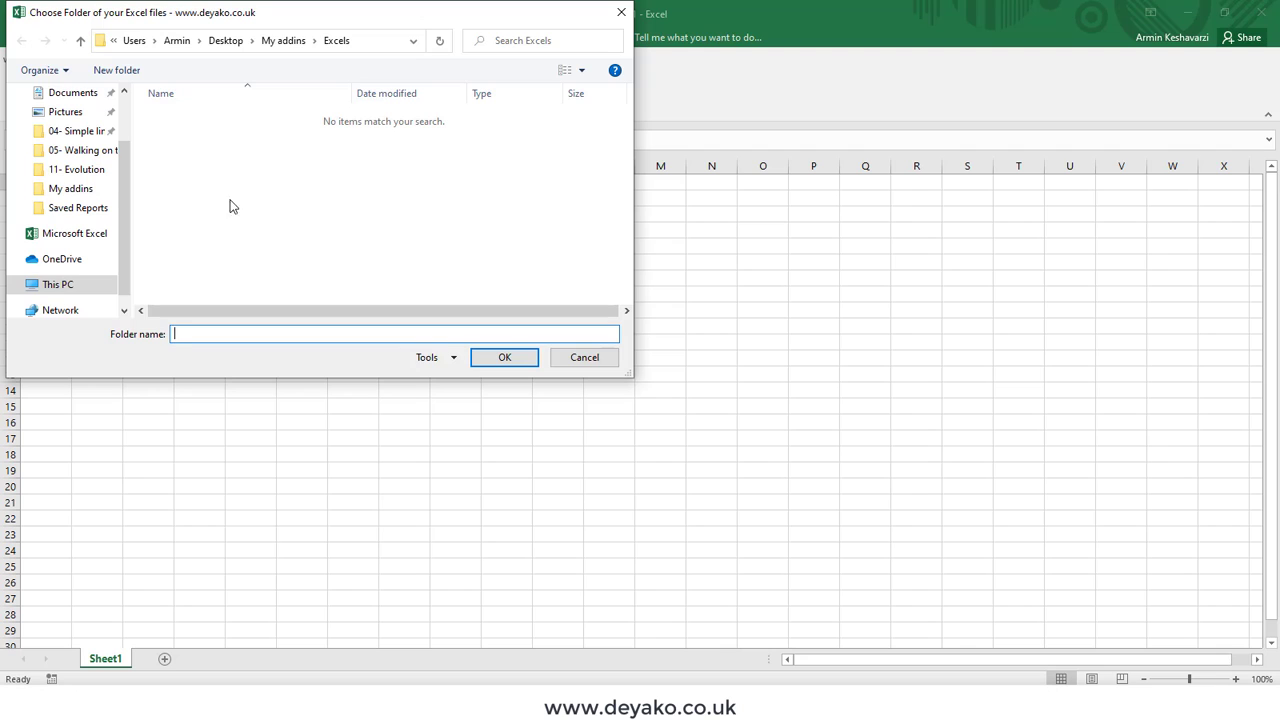
{"action": "left_click", "coordinate": [58, 190]}
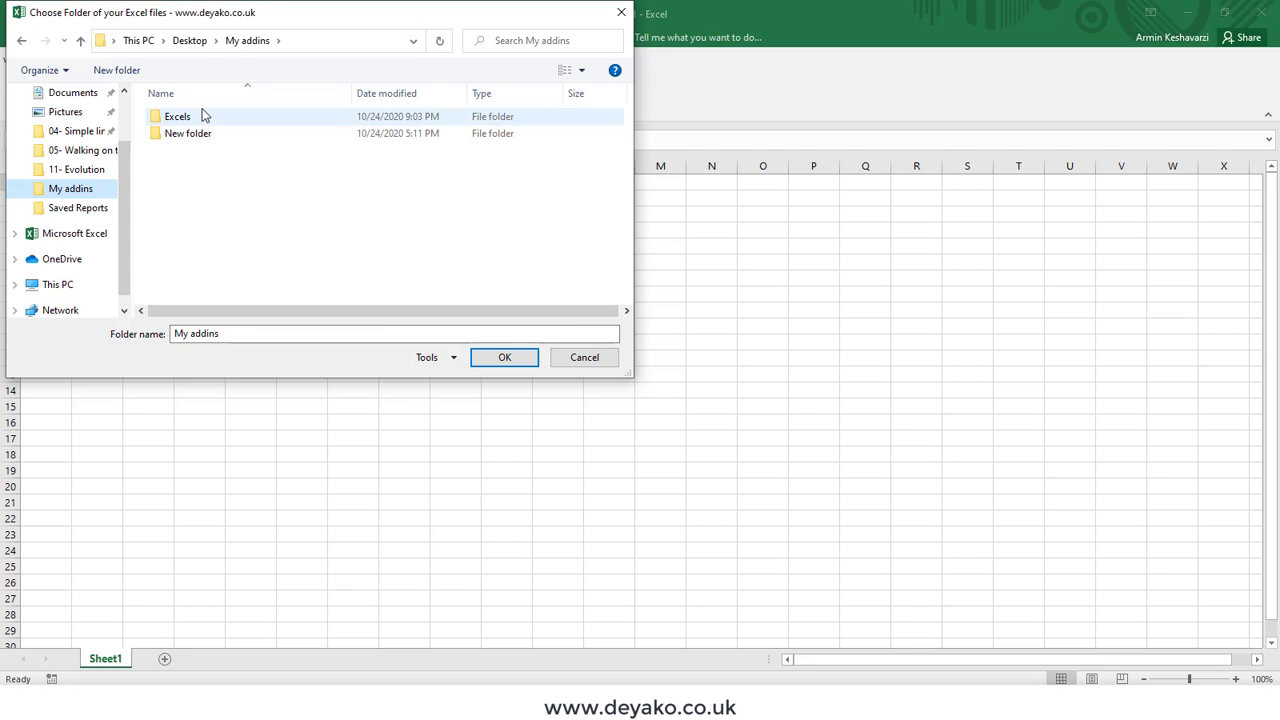
{"action": "left_click", "coordinate": [202, 116]}
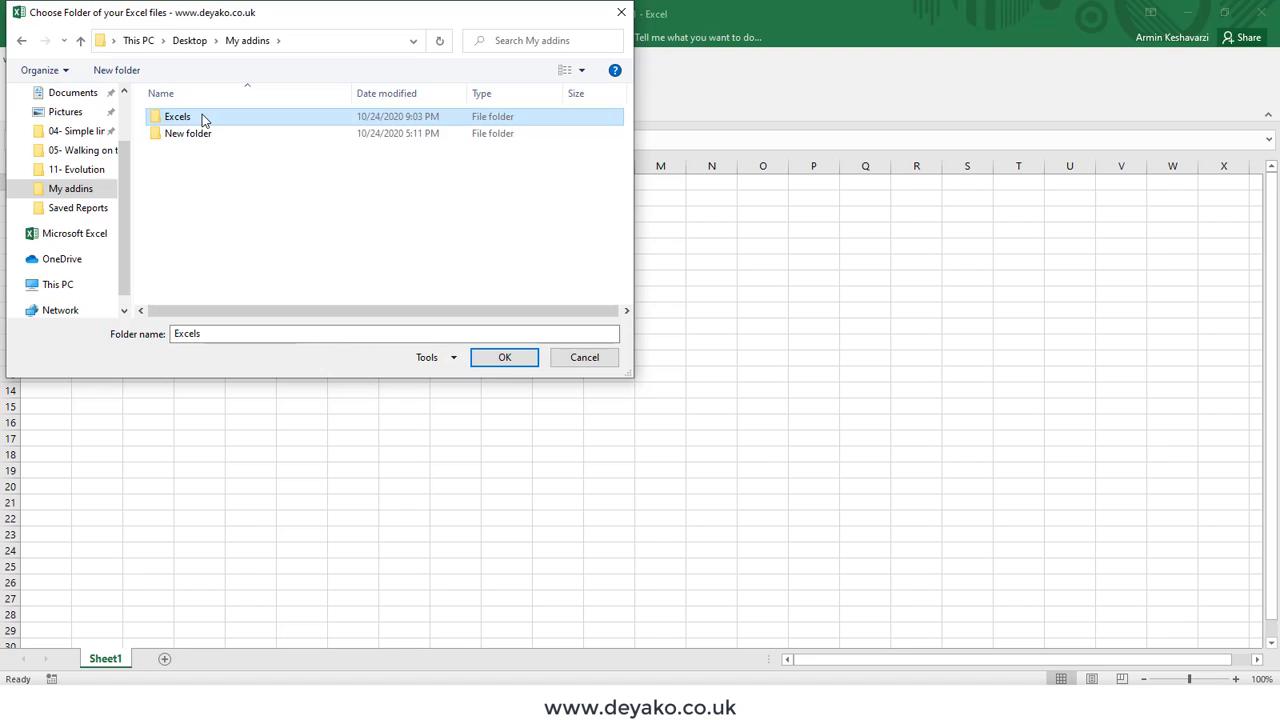
{"action": "double_click", "coordinate": [202, 116]}
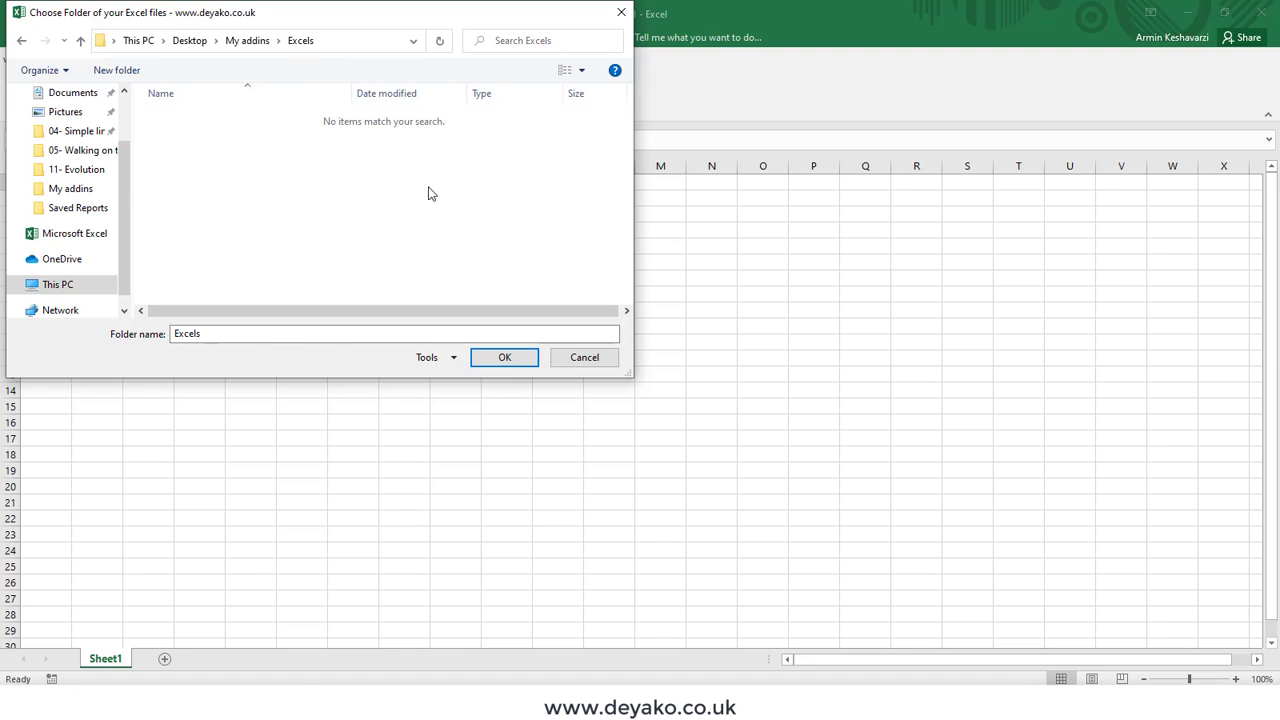
- Check the Iris workbooks in the Excels folder in File Explorer, and import that folder's workbooks into Book1
{"action": "left_click", "coordinate": [415, 704]}
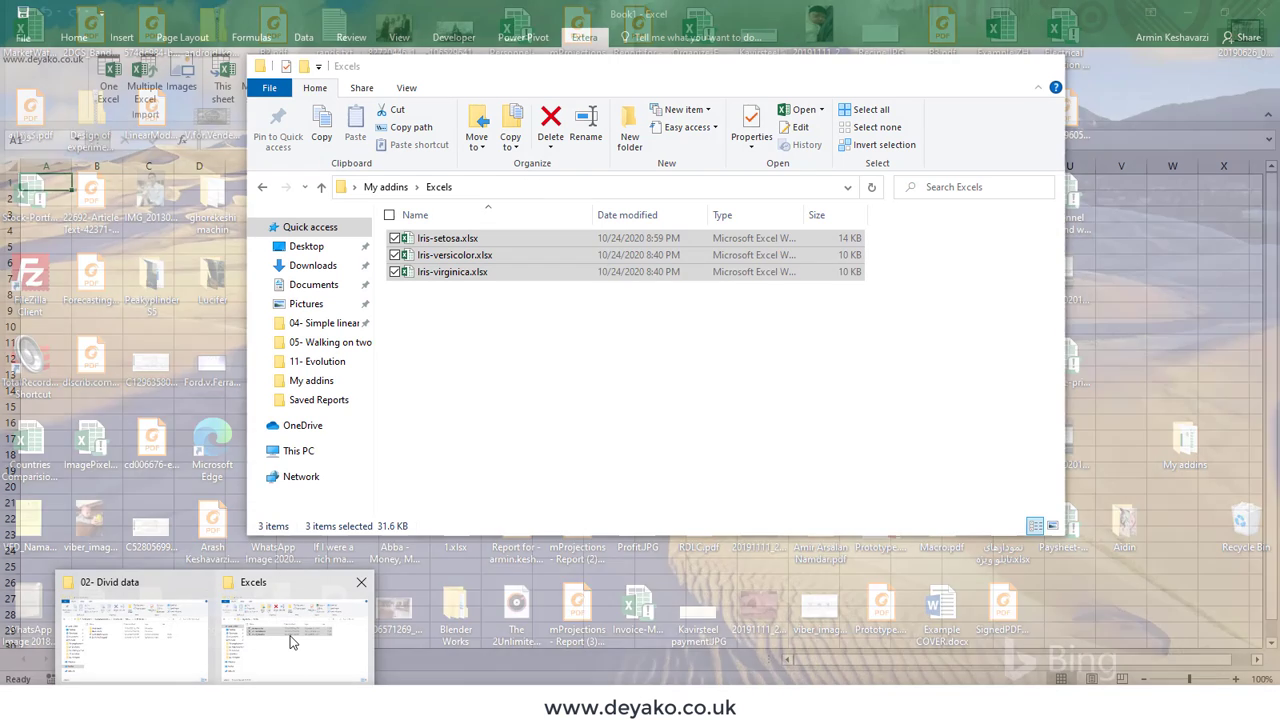
{"action": "left_click", "coordinate": [294, 636]}
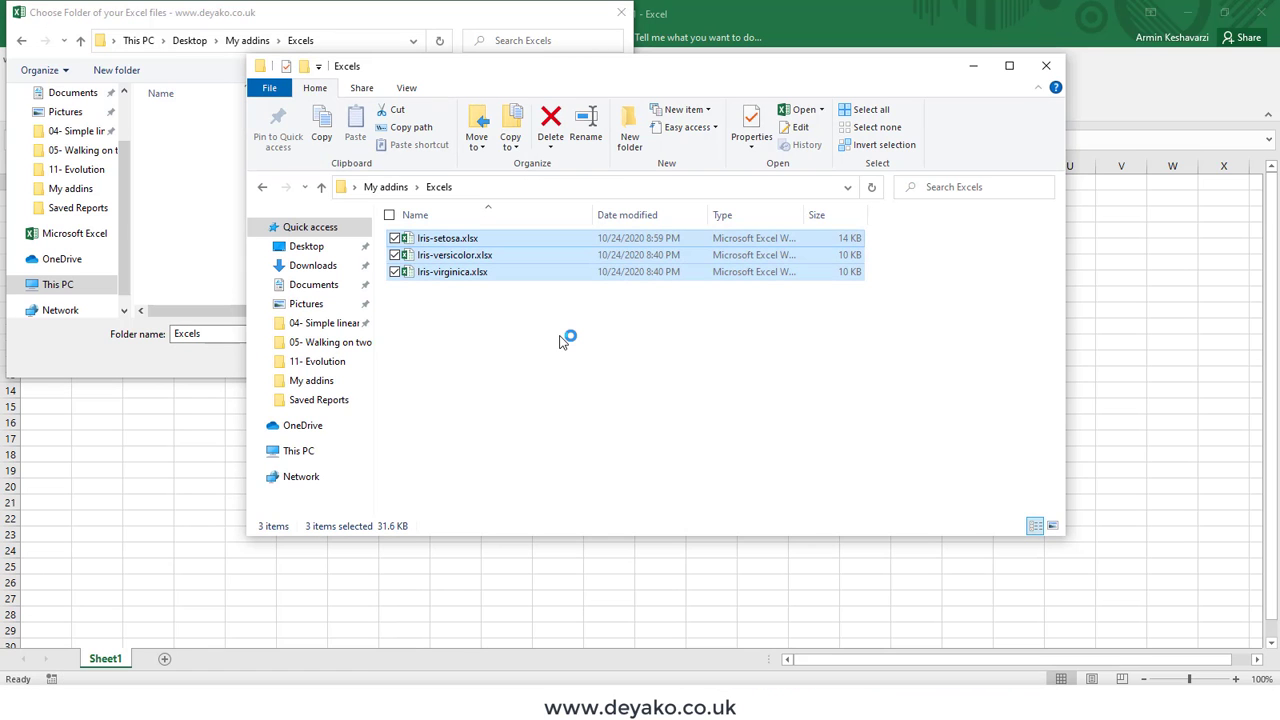
{"action": "left_click_drag", "start_coordinate": [630, 72], "coordinate": [882, 81]}
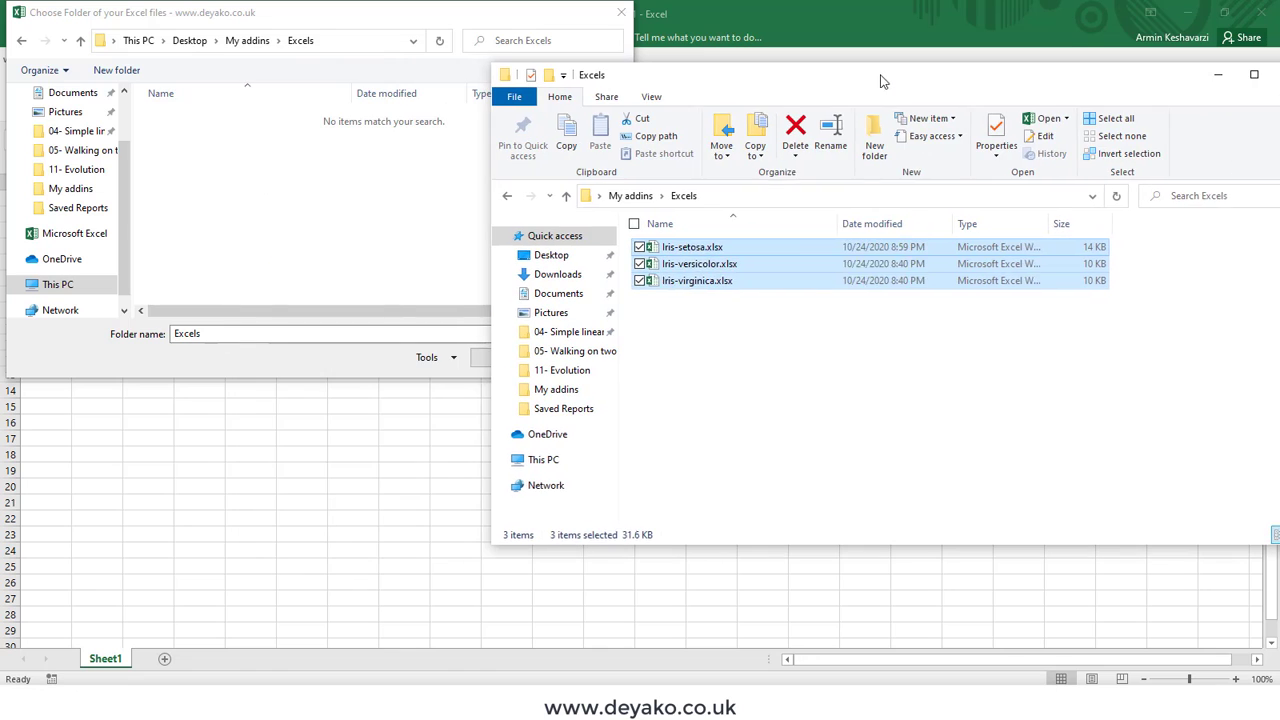
{"action": "left_click", "coordinate": [1225, 74]}
{"action": "left_click_drag", "start_coordinate": [217, 335], "coordinate": [170, 337]}
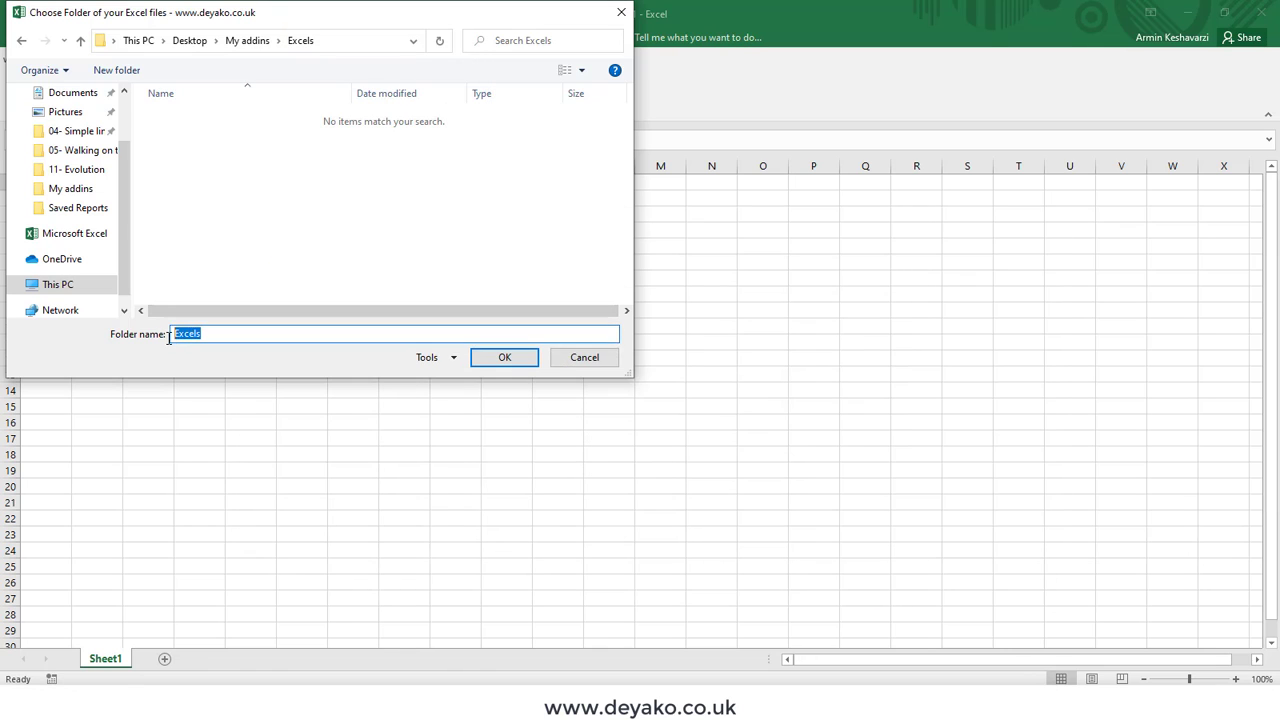
{"action": "left_click", "coordinate": [495, 365]}
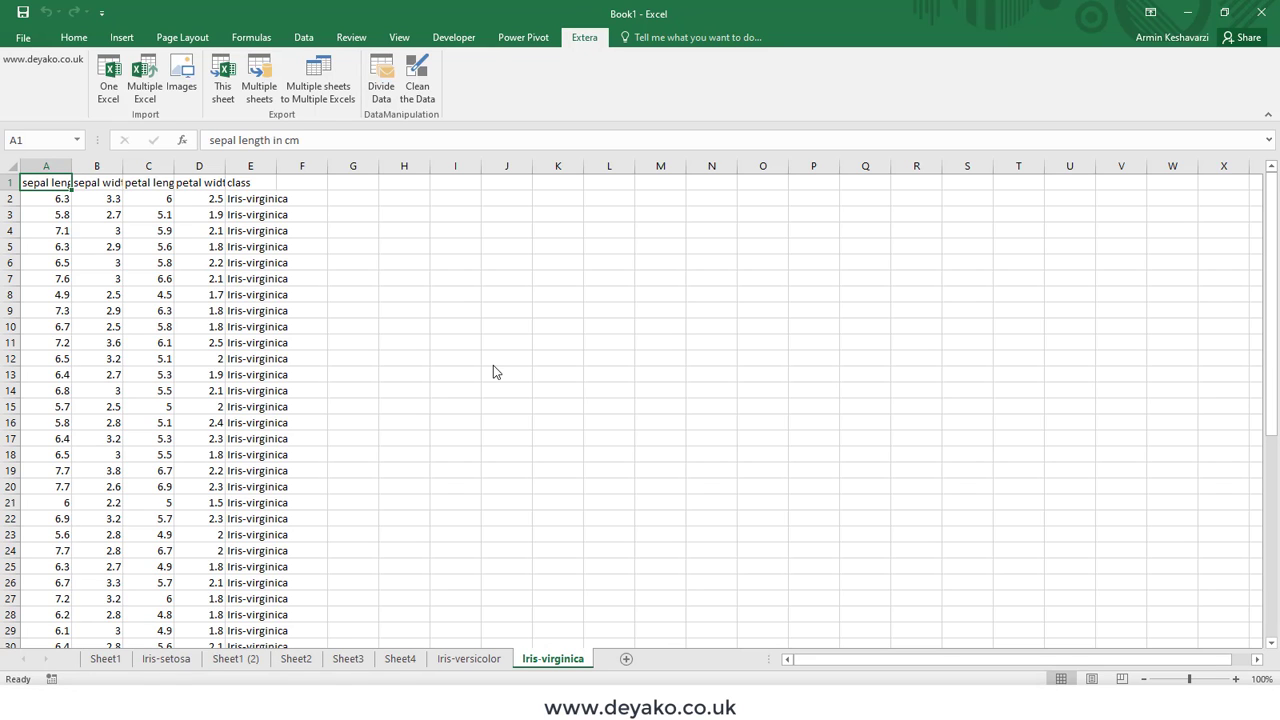
- Examine the imported Iris-setosa sheet and compare the original Sheet1 with the imported Sheet1 (2)
{"action": "left_click", "coordinate": [170, 659]}
{"action": "left_click", "coordinate": [238, 659]}
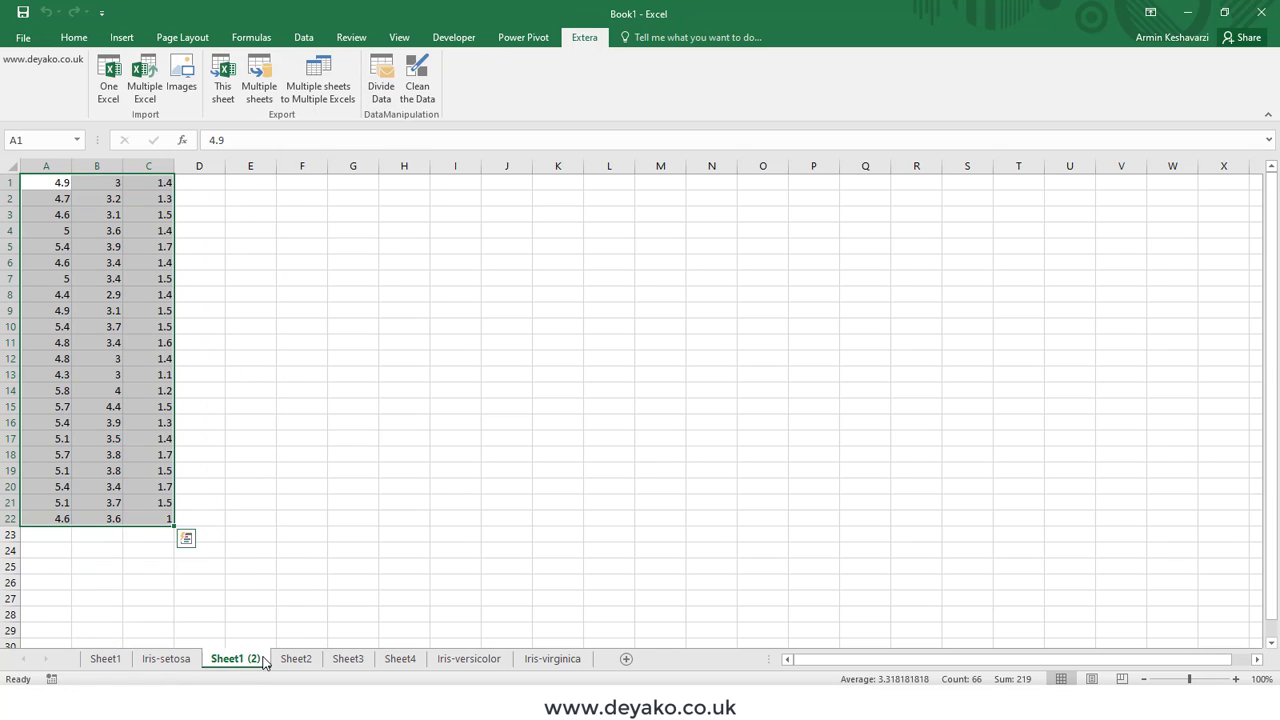
{"action": "left_click", "coordinate": [112, 664]}
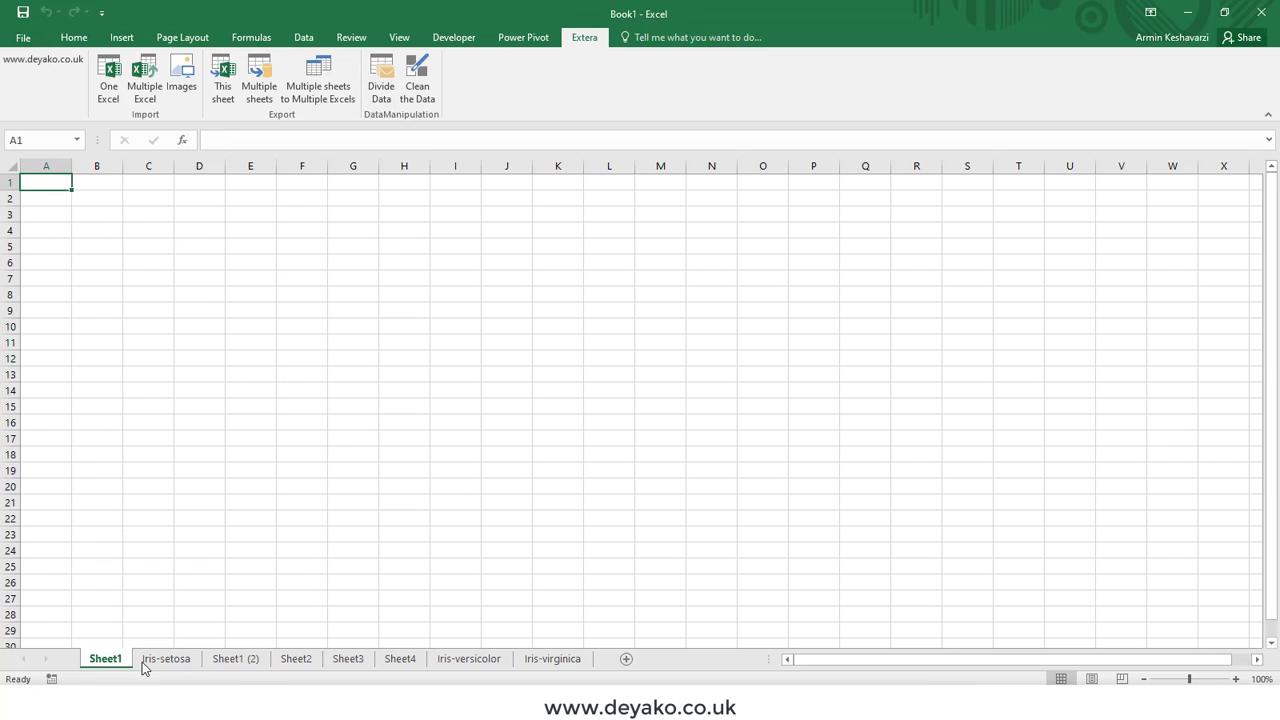
{"action": "left_click", "coordinate": [220, 661]}
{"action": "left_click", "coordinate": [105, 662]}
{"action": "left_click", "coordinate": [218, 660]}
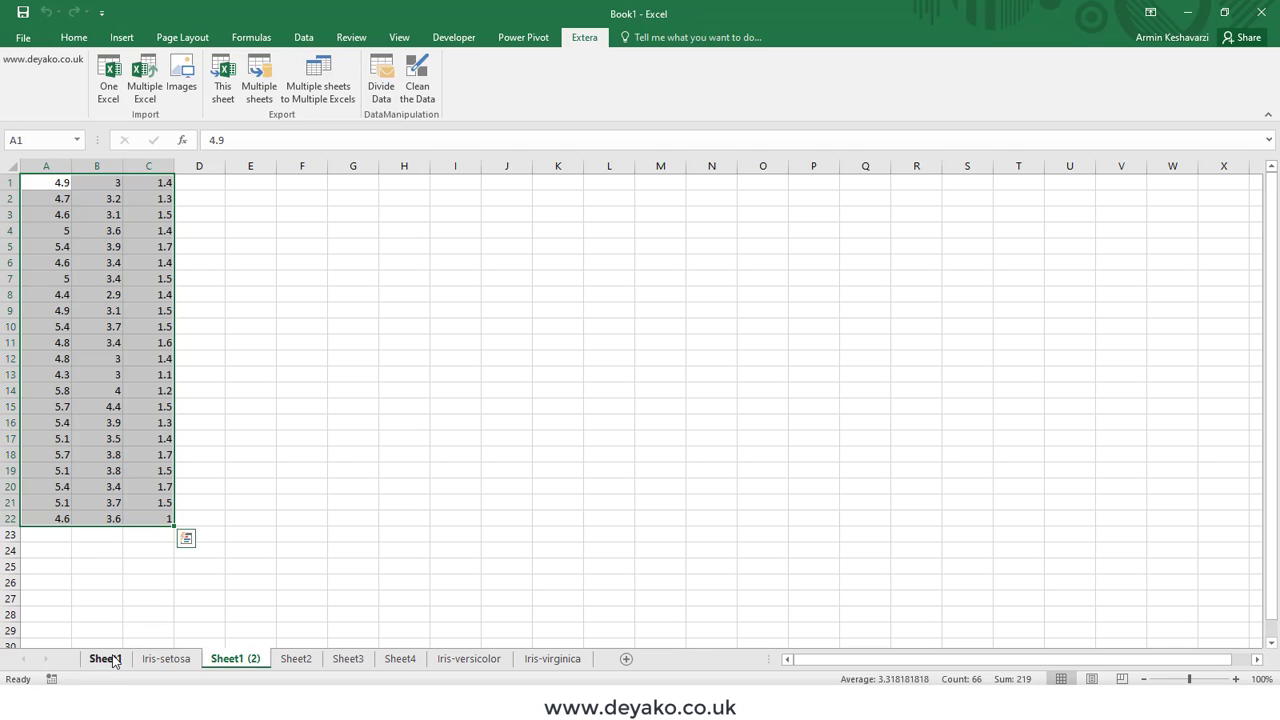
{"action": "left_click", "coordinate": [105, 659]}
{"action": "left_click", "coordinate": [235, 659]}
- Look through the imported Sheet2, Sheet3, Sheet4, Iris-versicolor and Iris-virginica sheets and review the Iris-virginica rows
{"action": "left_click", "coordinate": [300, 659]}
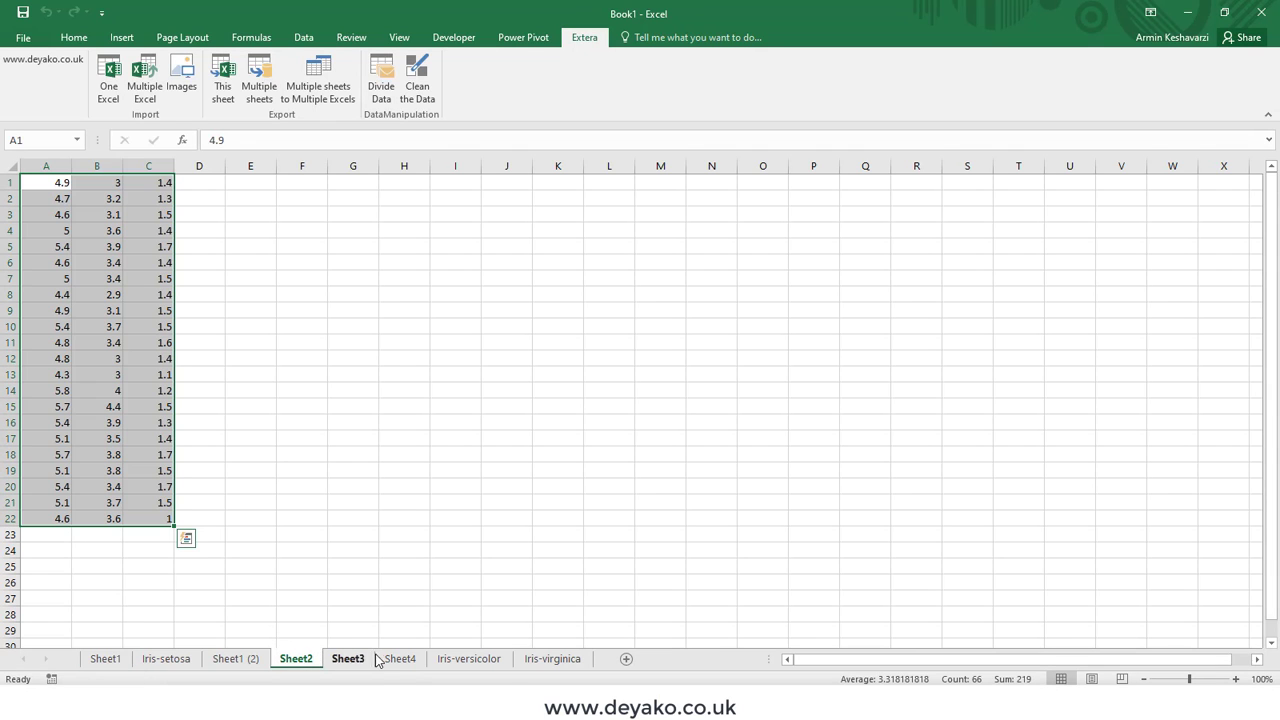
{"action": "left_click", "coordinate": [350, 659]}
{"action": "left_click", "coordinate": [400, 659]}
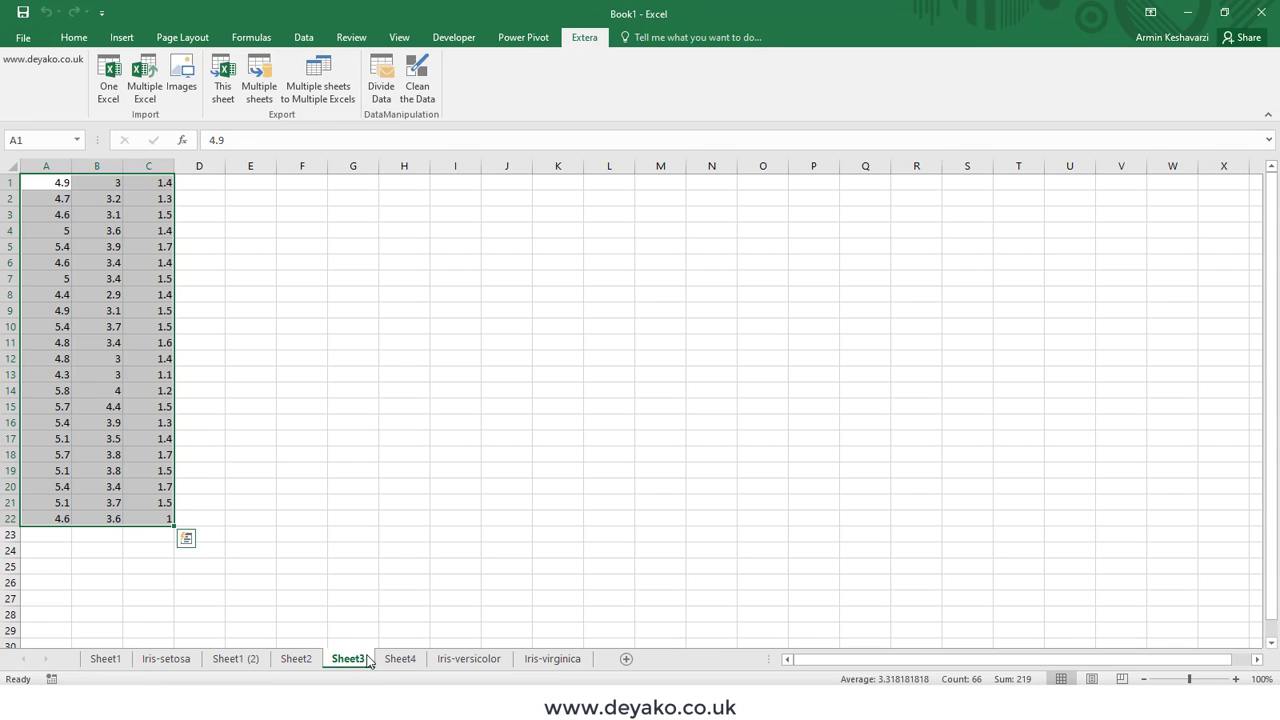
{"action": "left_click", "coordinate": [467, 659]}
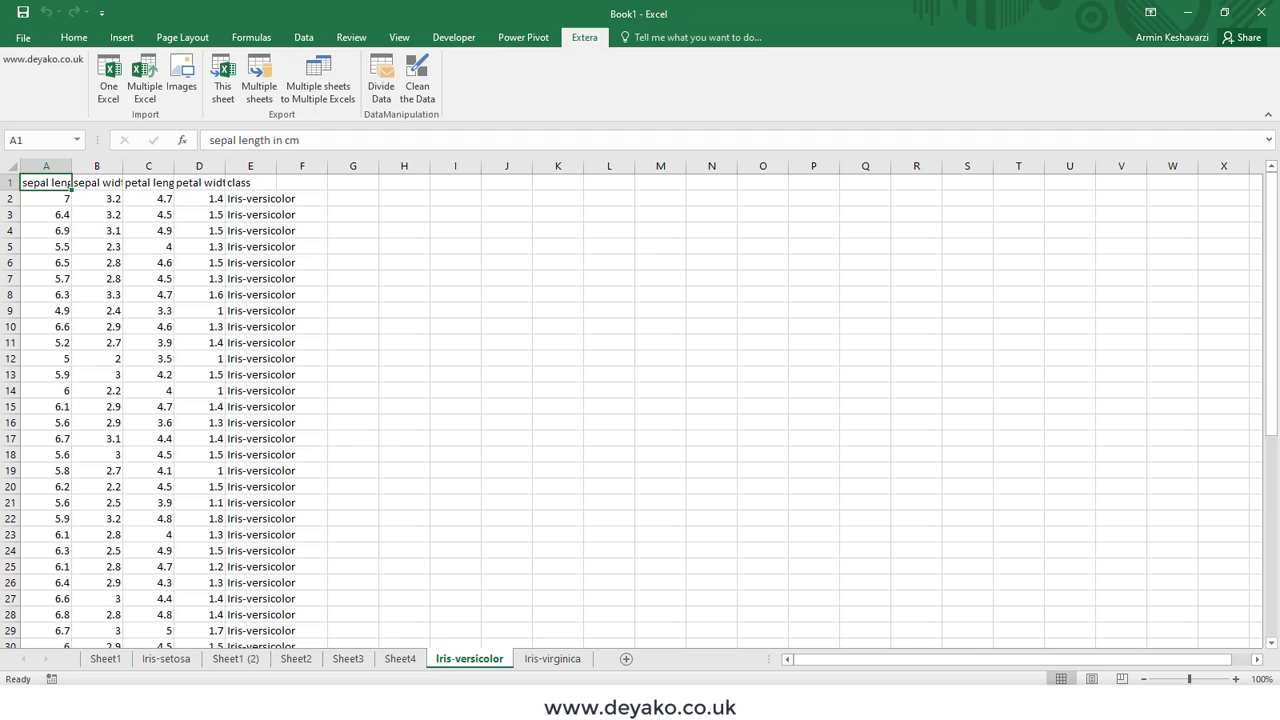
{"action": "left_click", "coordinate": [552, 659]}
{"action": "scroll", "coordinate": [880, 473], "scroll_direction": "down", "scroll_amount": 3}
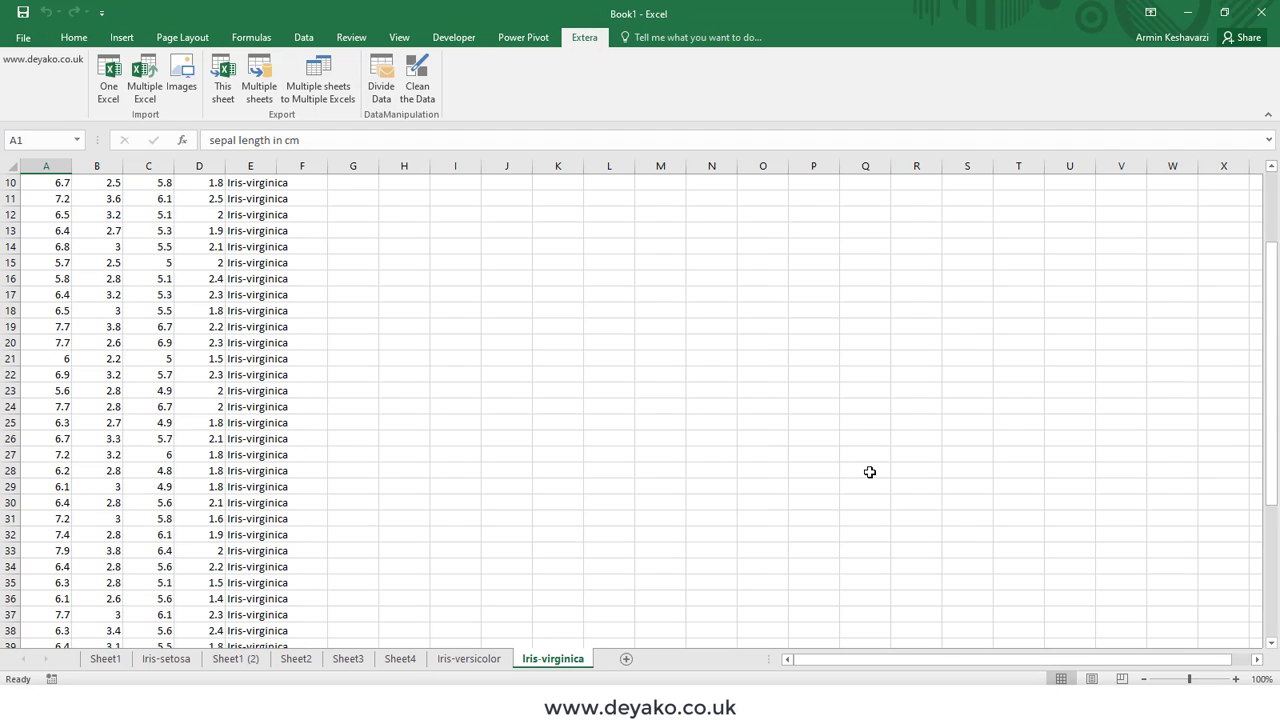
{"action": "scroll", "coordinate": [870, 474], "scroll_direction": "up", "scroll_amount": 3}
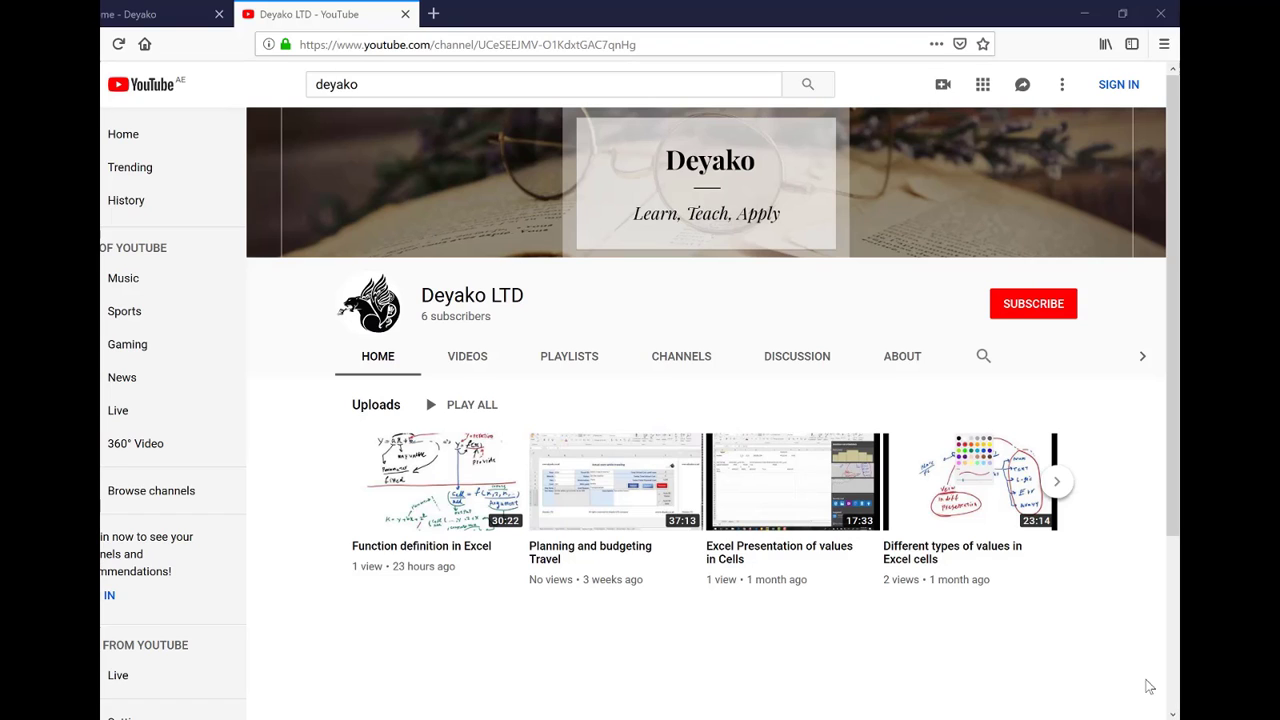
- Switch to the Deyako website's home page in the browser
{"action": "left_click", "coordinate": [160, 14]}
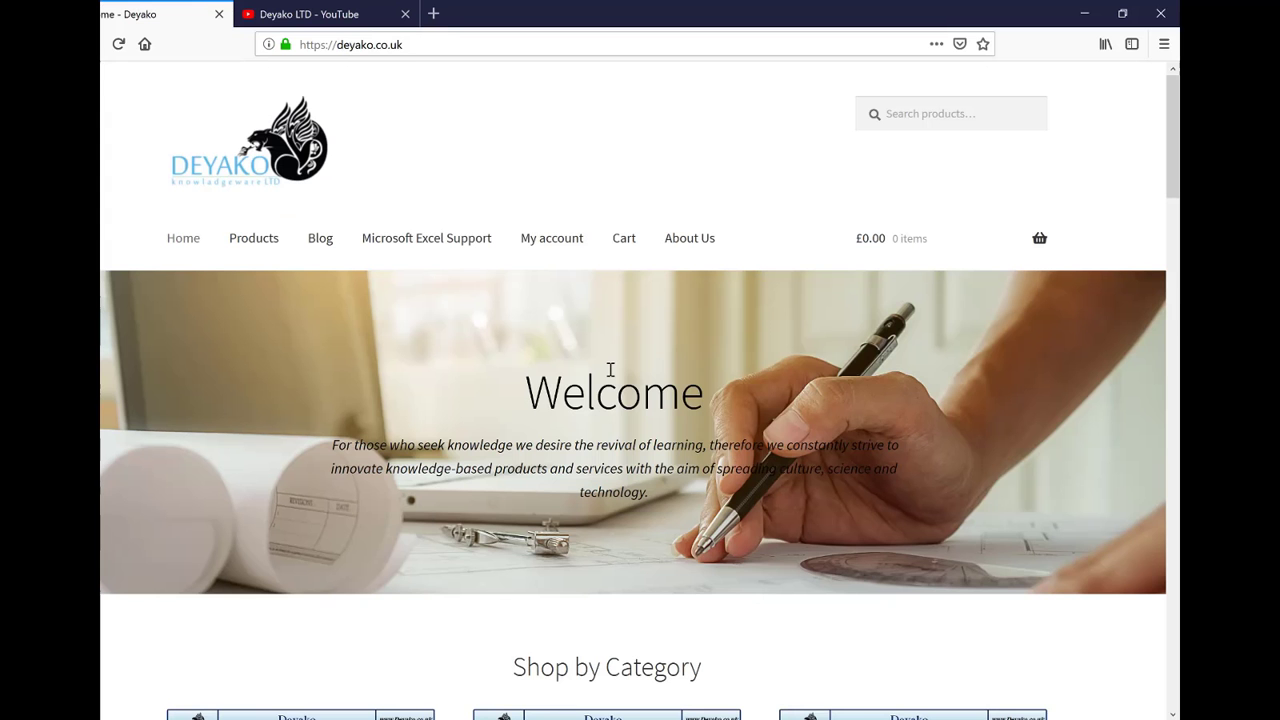